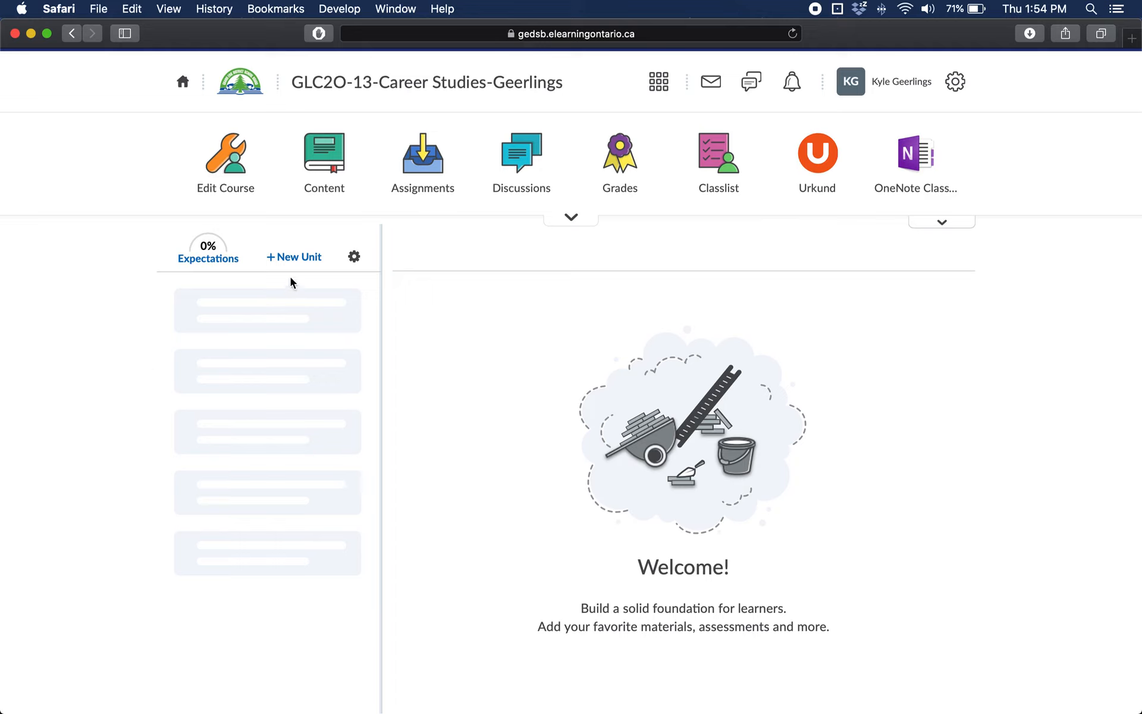
Step: Create a new unit titled "Unit 1 - Short Stories" and save it
{"action": "left_click", "coordinate": [297, 259]}
{"action": "left_click_drag", "start_coordinate": [247, 249], "coordinate": [148, 250]}
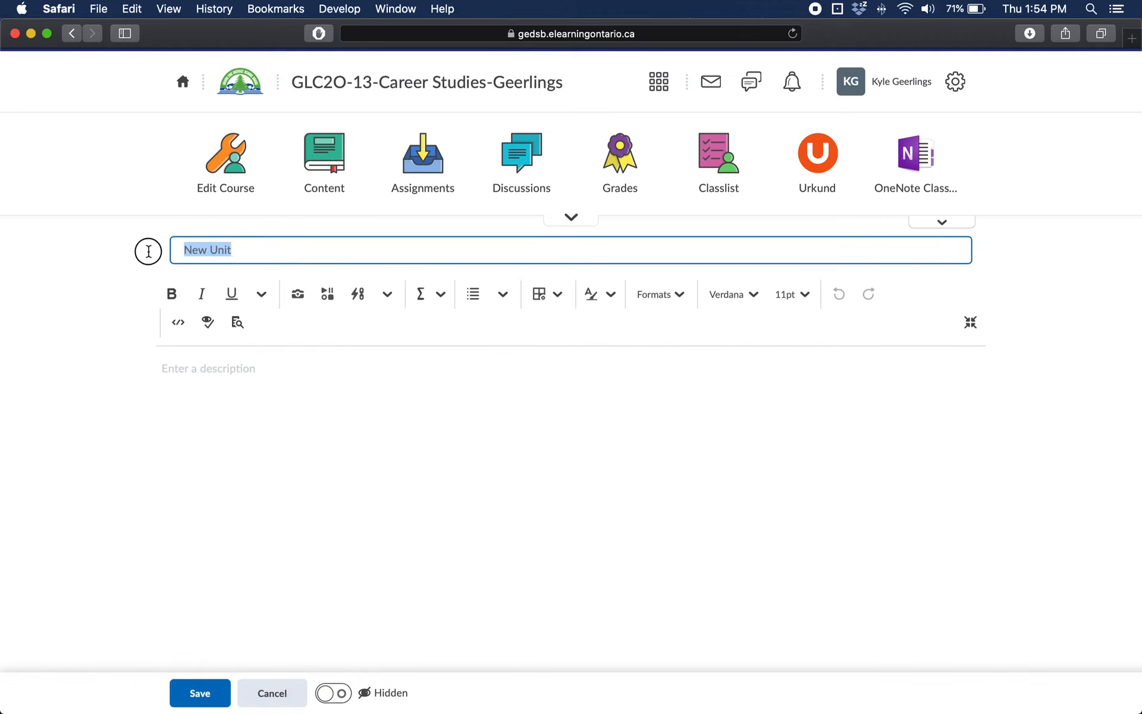
{"action": "type", "text": "Unit 1 "}
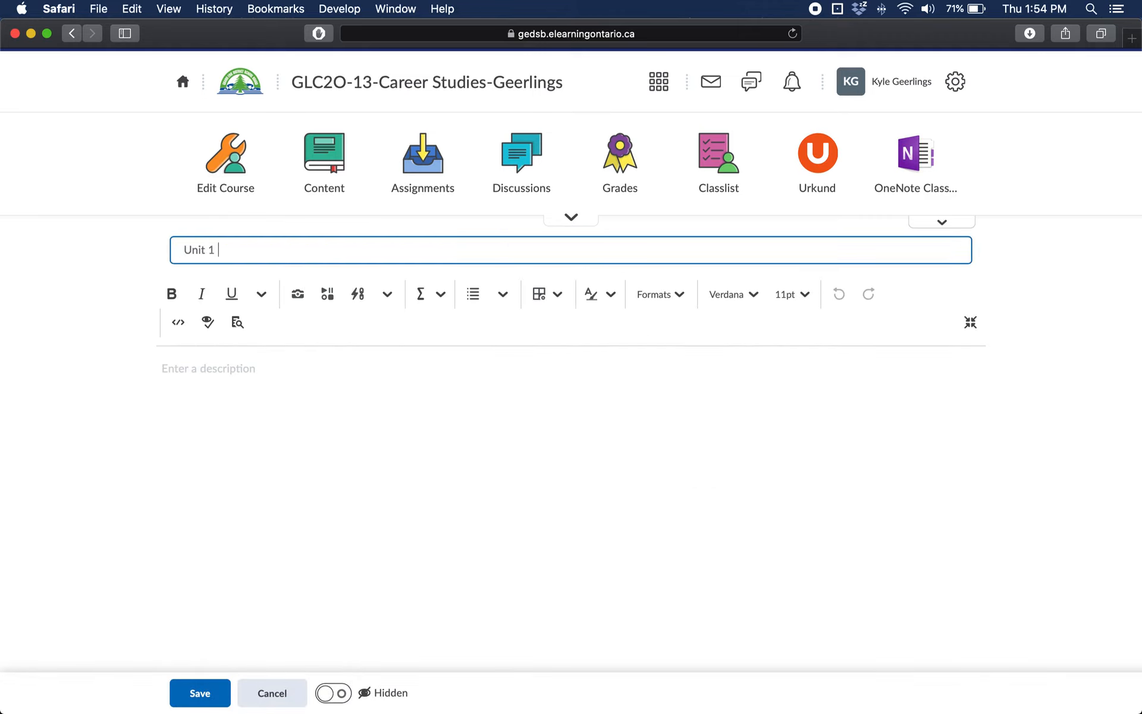
{"action": "type", "text": "- Short Stories"}
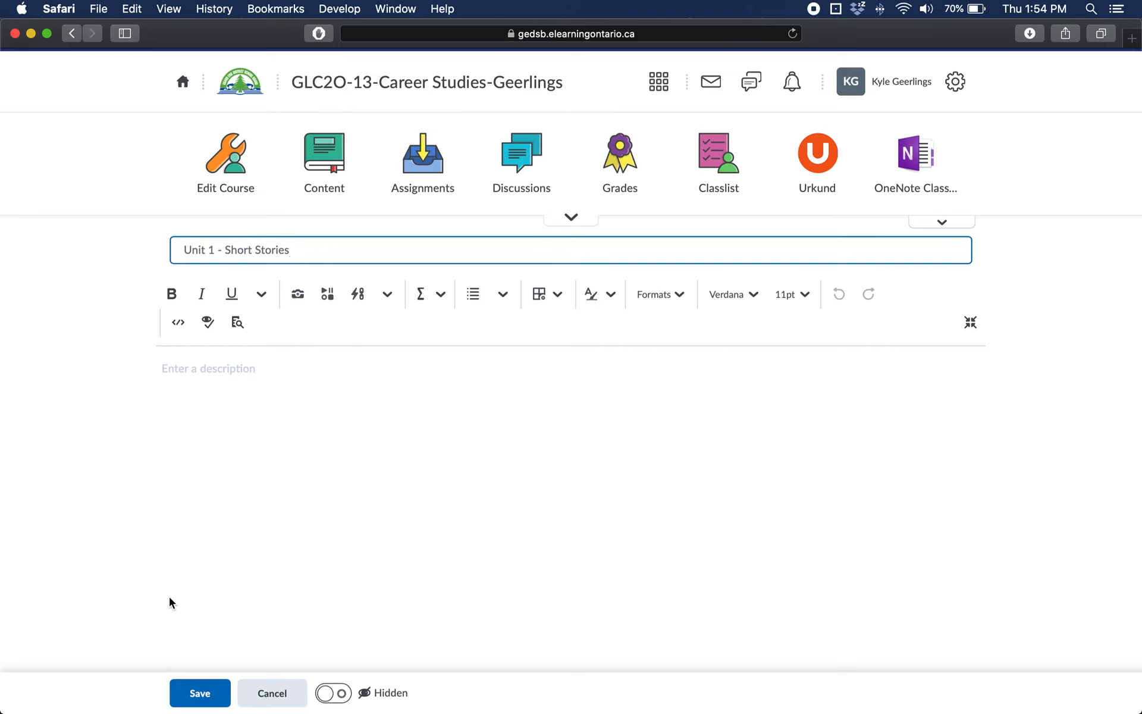
{"action": "left_click", "coordinate": [190, 693]}
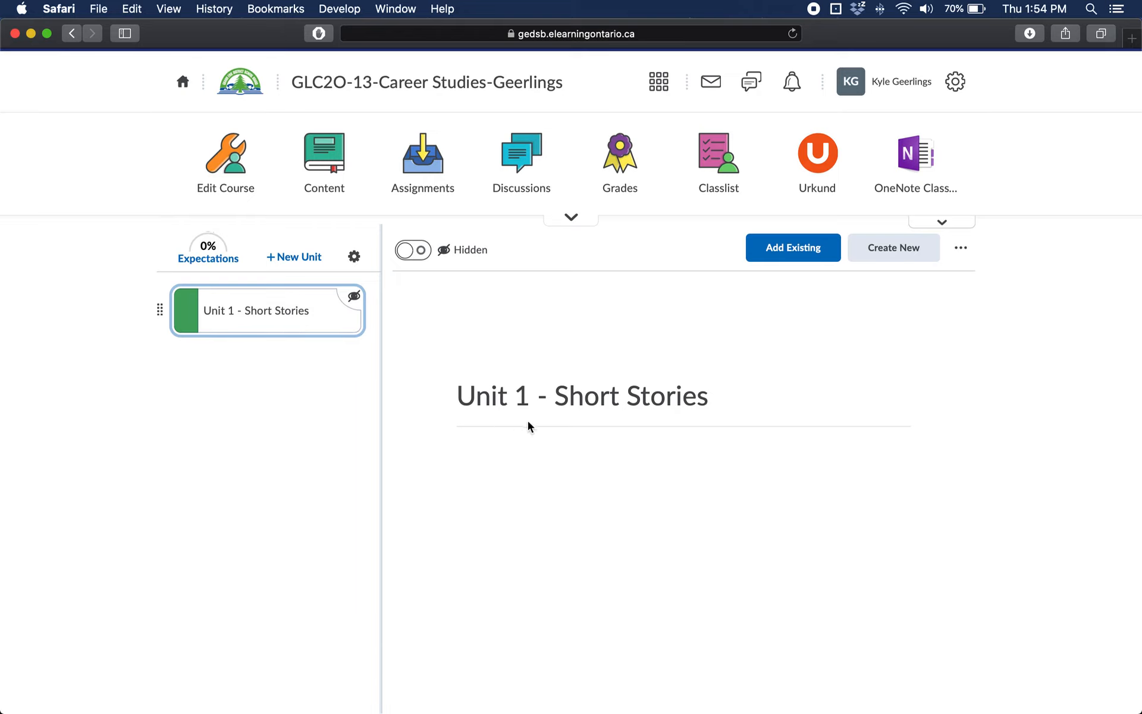
{"action": "left_click", "coordinate": [958, 250]}
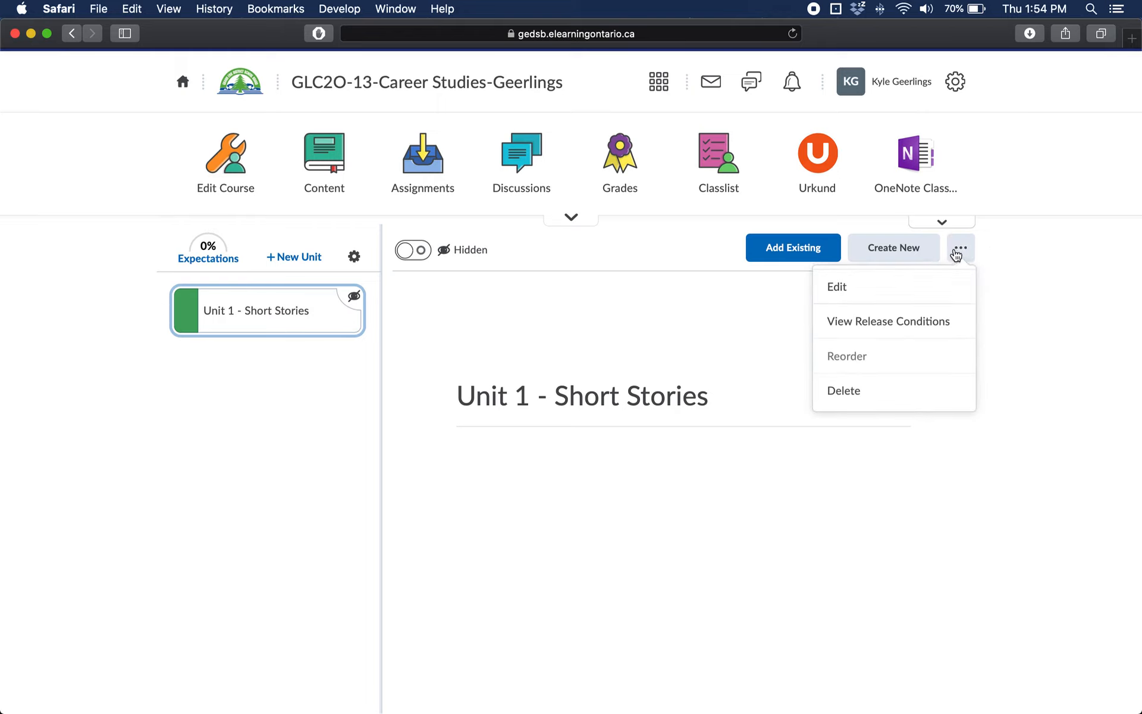
{"action": "left_click", "coordinate": [637, 364]}
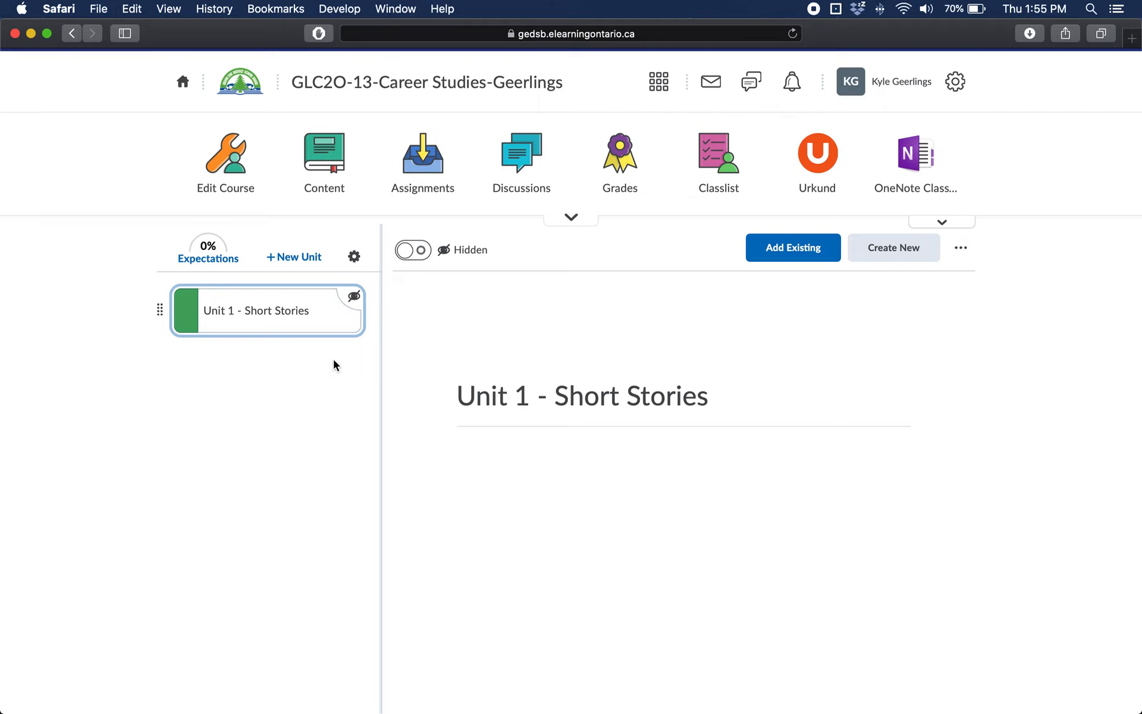
Step: Create a new lesson titled "Short Story Elements" inside Unit 1 - Short Stories and save it
{"action": "left_click", "coordinate": [267, 308]}
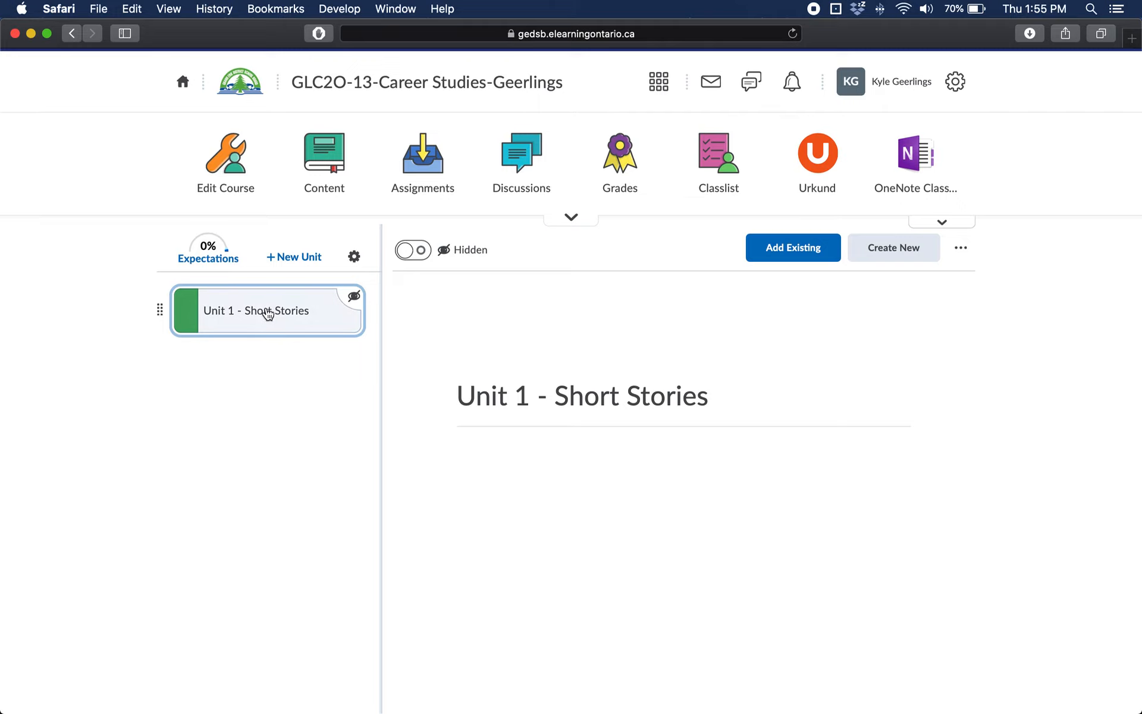
{"action": "left_click", "coordinate": [911, 252]}
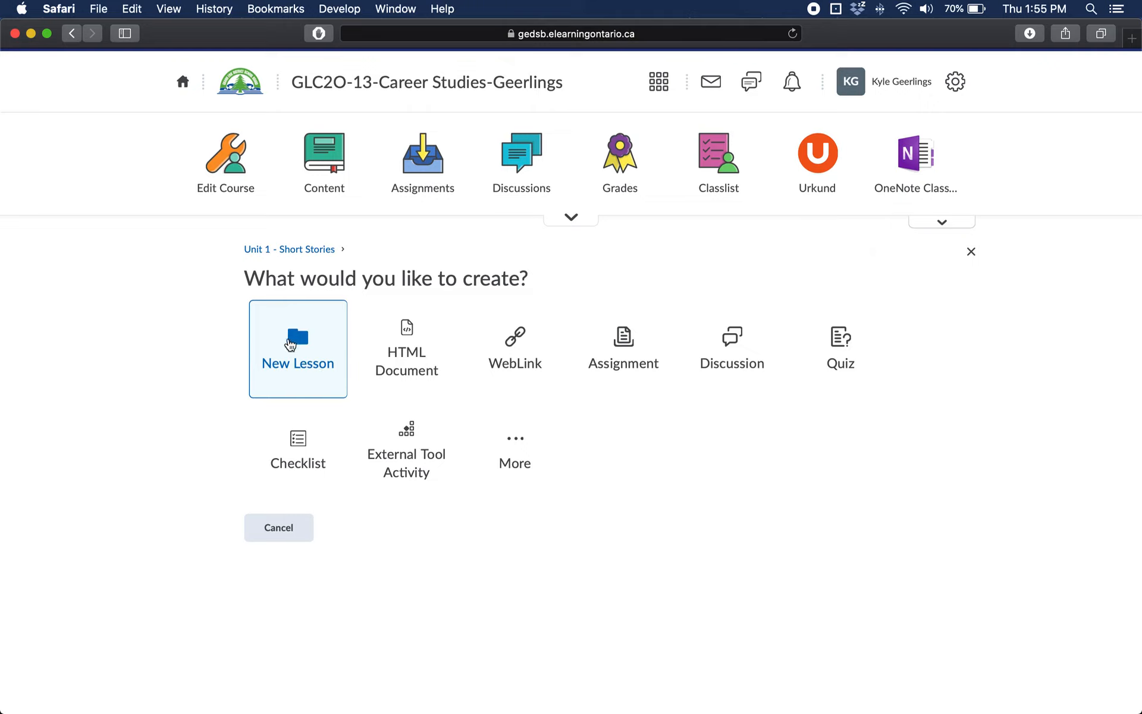
{"action": "left_click", "coordinate": [302, 355]}
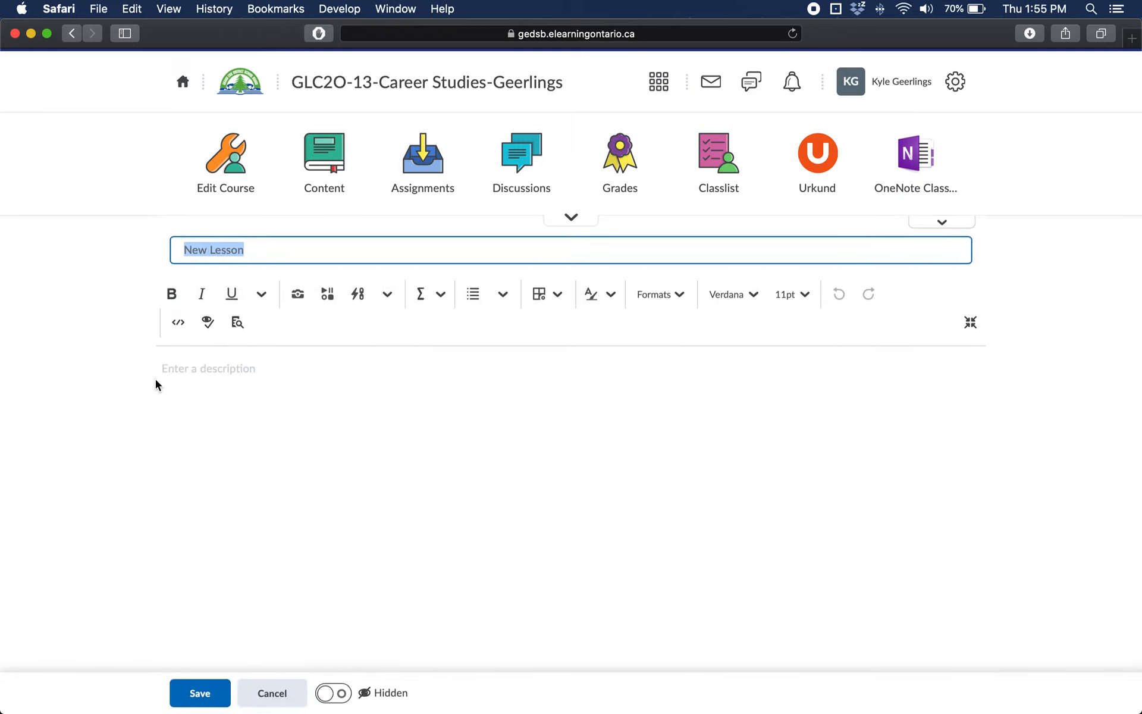
{"action": "type", "text": "Short St"}
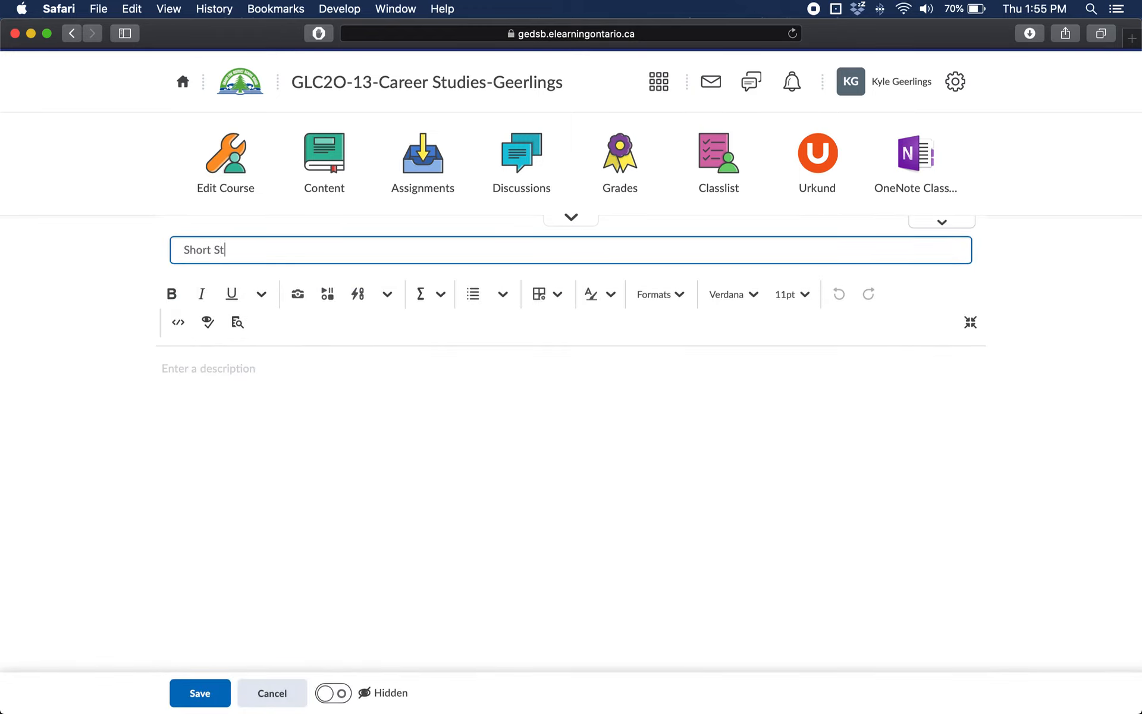
{"action": "type", "text": "ory Elements"}
{"action": "left_click", "coordinate": [196, 692]}
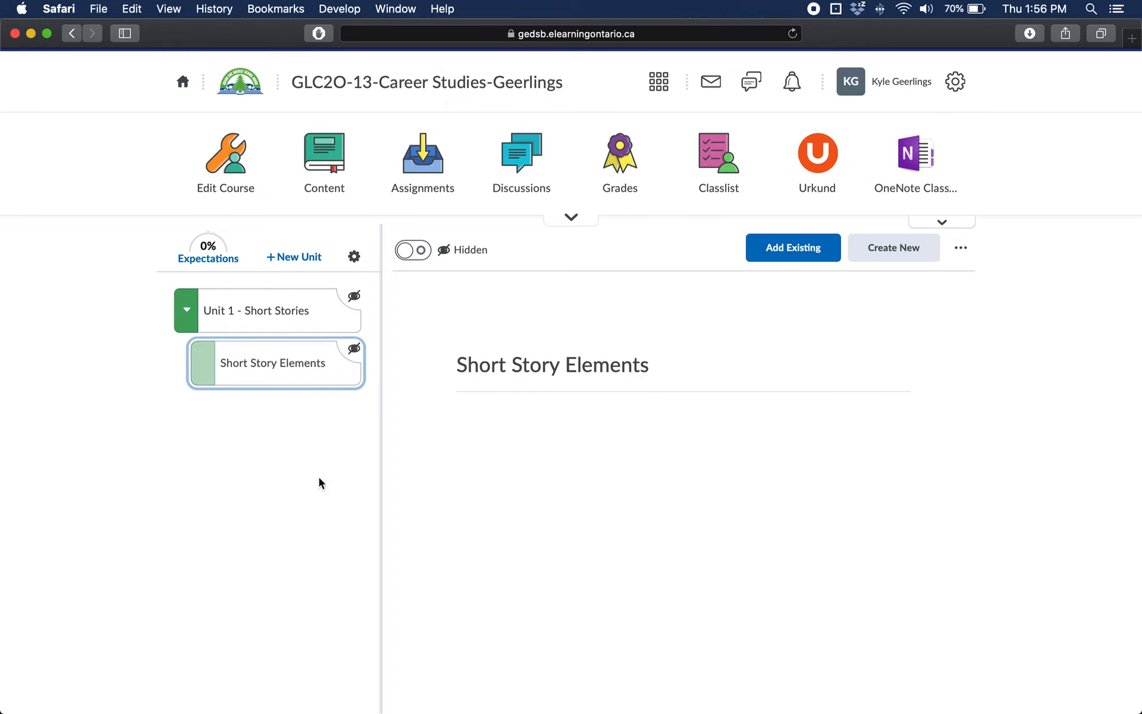
Step: Create a new folder titled "The Lottery" inside the Short Story Elements lesson and save it
{"action": "left_click", "coordinate": [306, 365]}
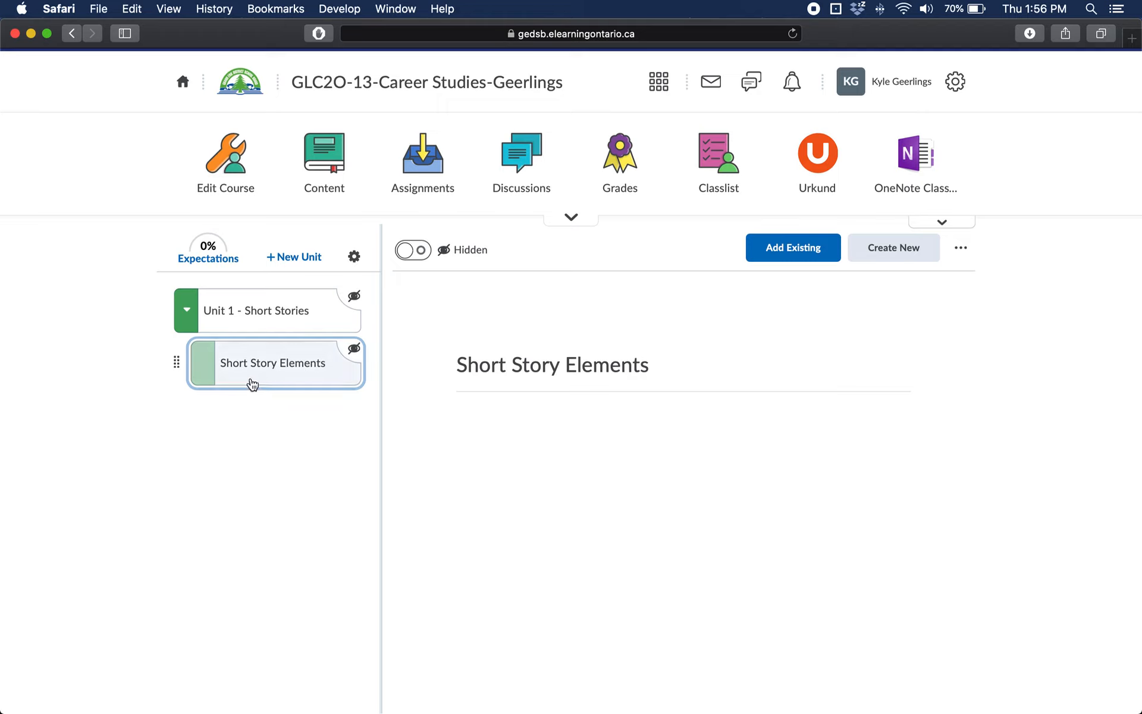
{"action": "left_click", "coordinate": [255, 308]}
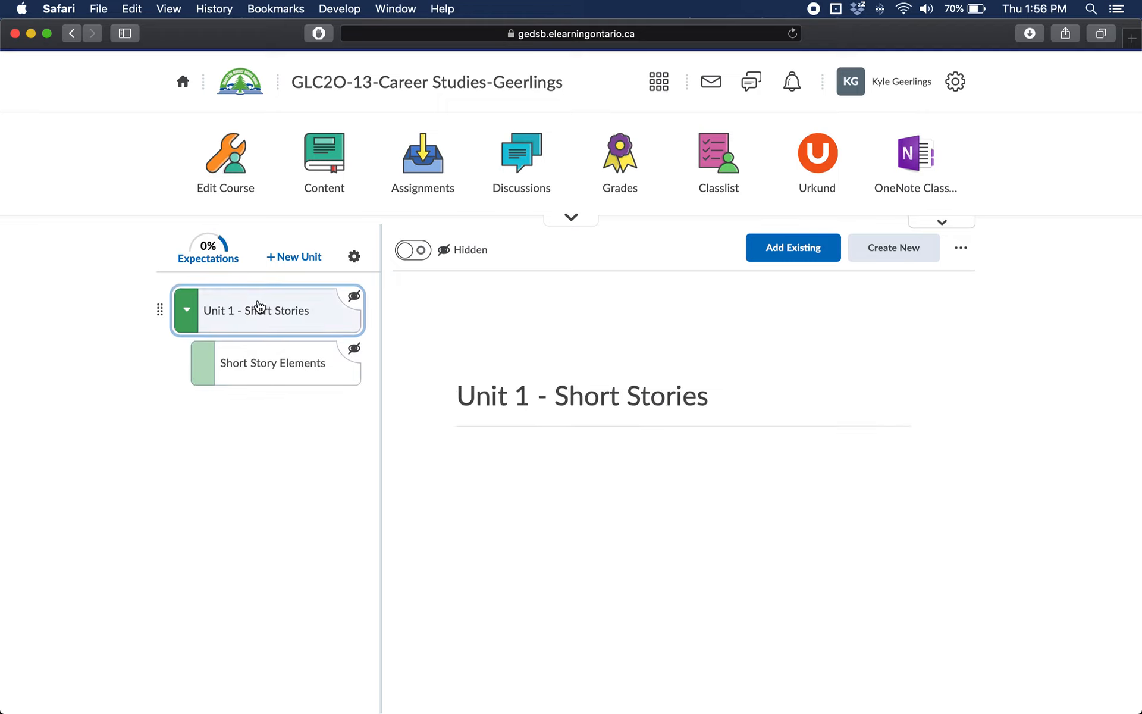
{"action": "left_click", "coordinate": [253, 375]}
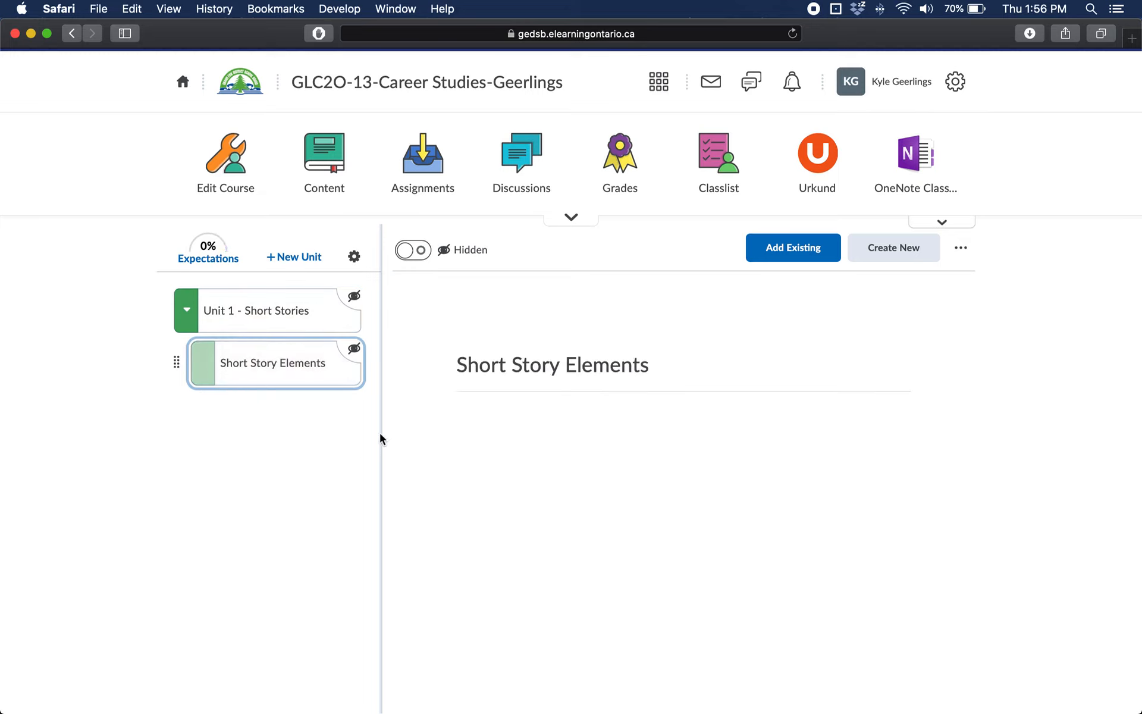
{"action": "left_click", "coordinate": [899, 248]}
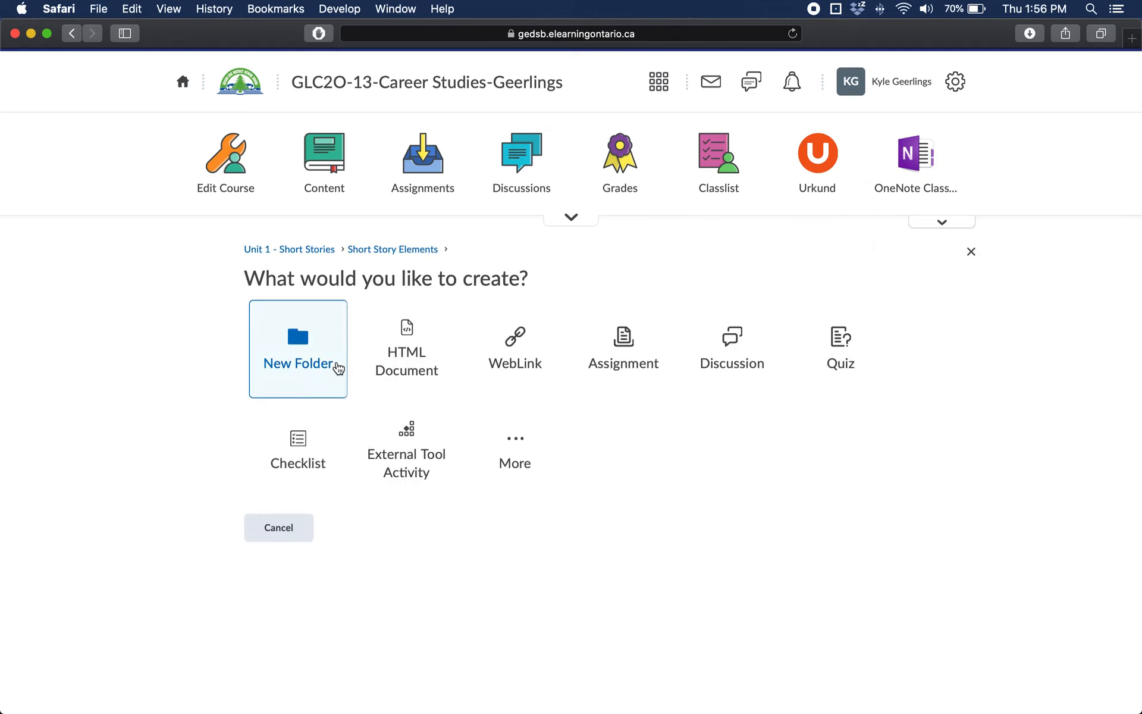
{"action": "left_click", "coordinate": [296, 376]}
{"action": "left_click_drag", "start_coordinate": [295, 248], "coordinate": [96, 248]}
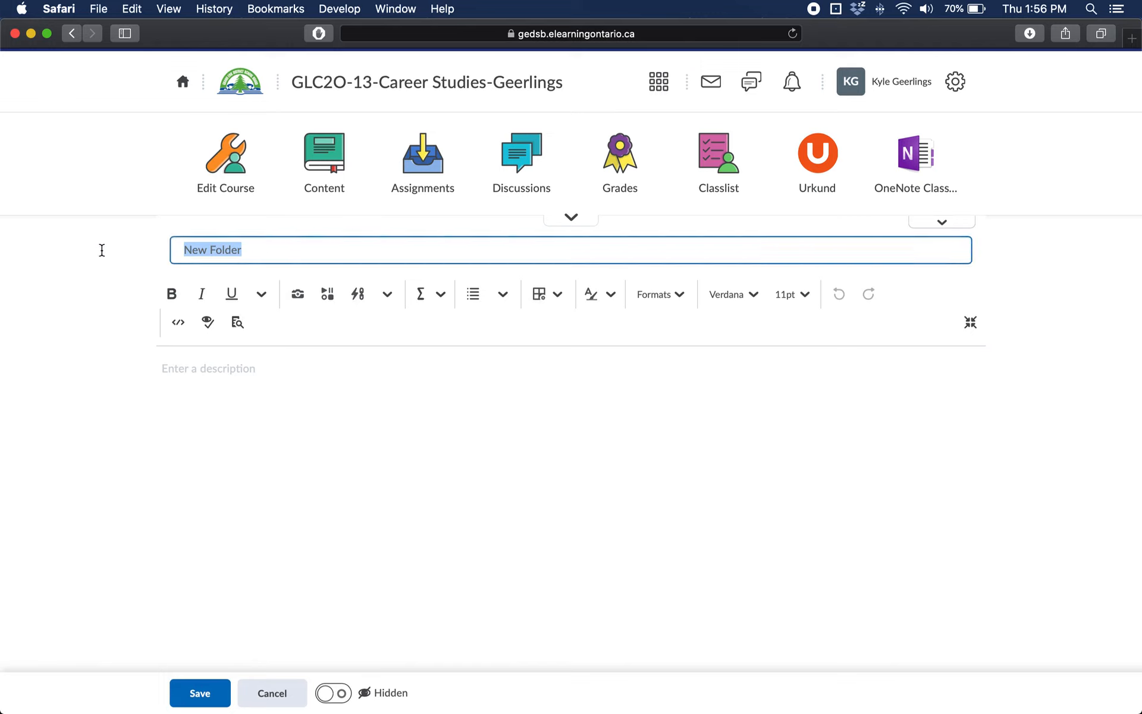
{"action": "key", "text": "BackSpace"}
{"action": "type", "text": "Th"}
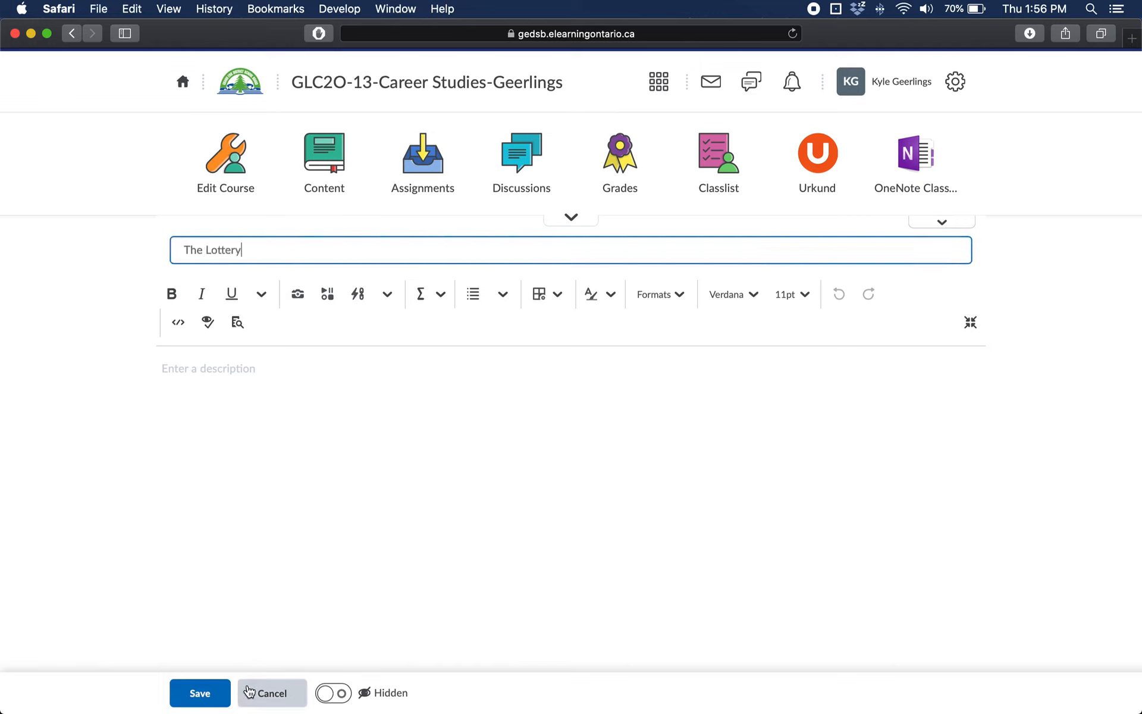
{"action": "left_click", "coordinate": [201, 695]}
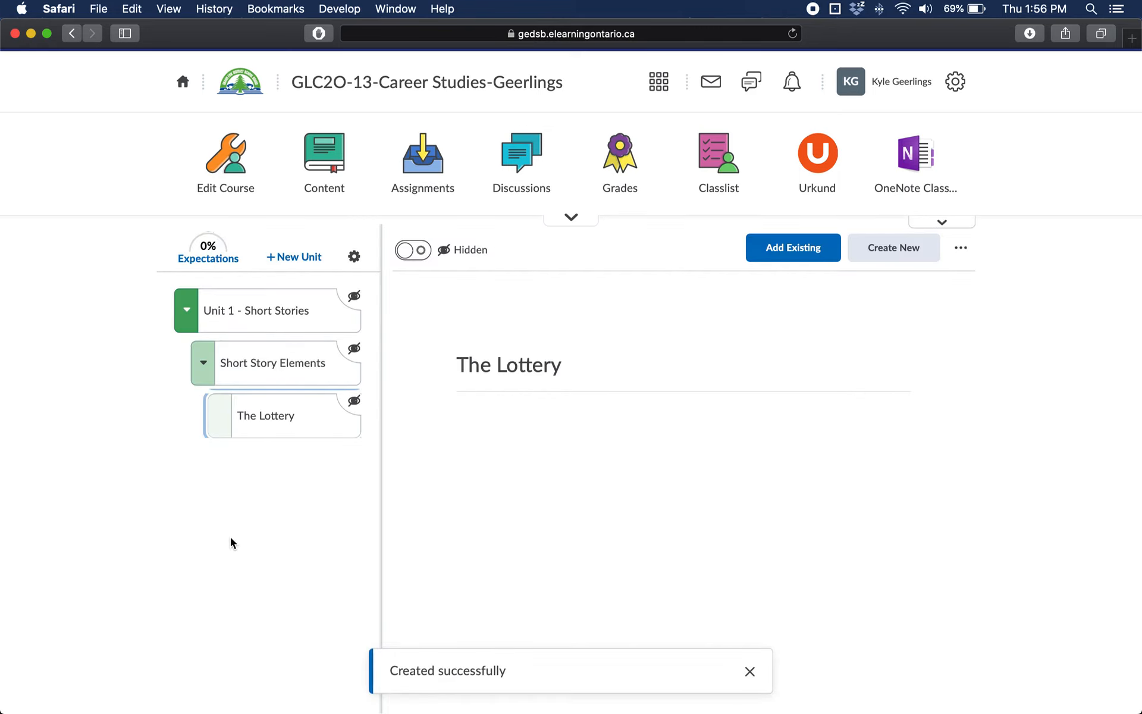
{"action": "left_click", "coordinate": [225, 424]}
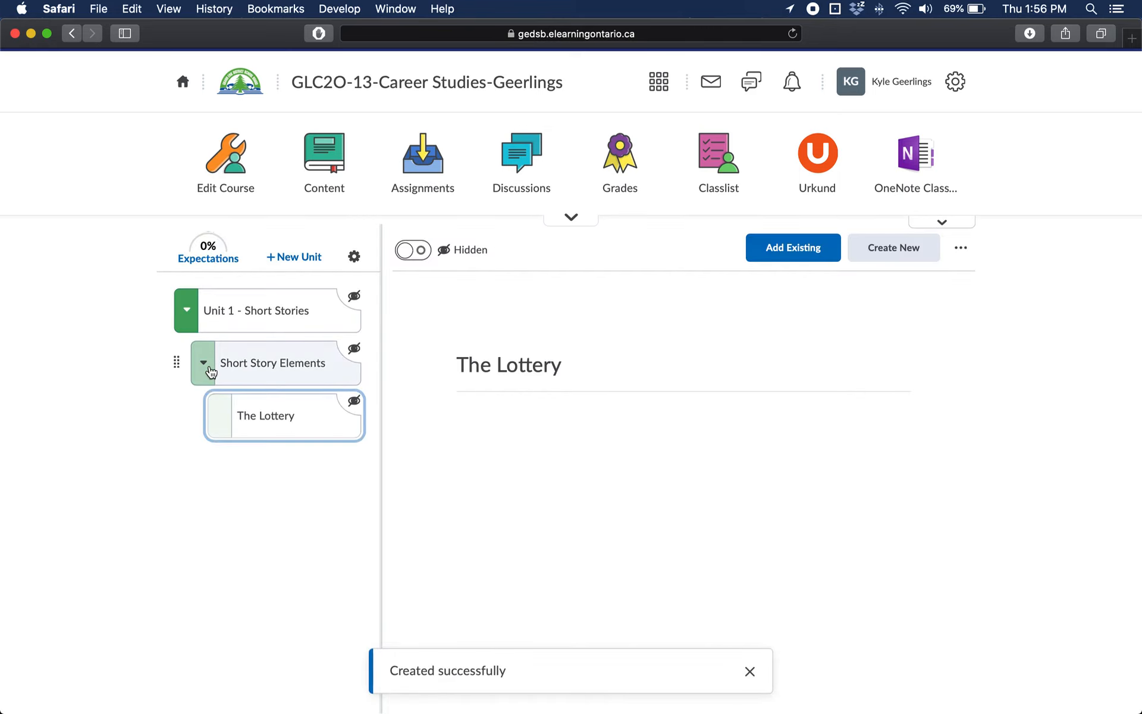
{"action": "left_click", "coordinate": [205, 320]}
{"action": "left_click", "coordinate": [189, 310]}
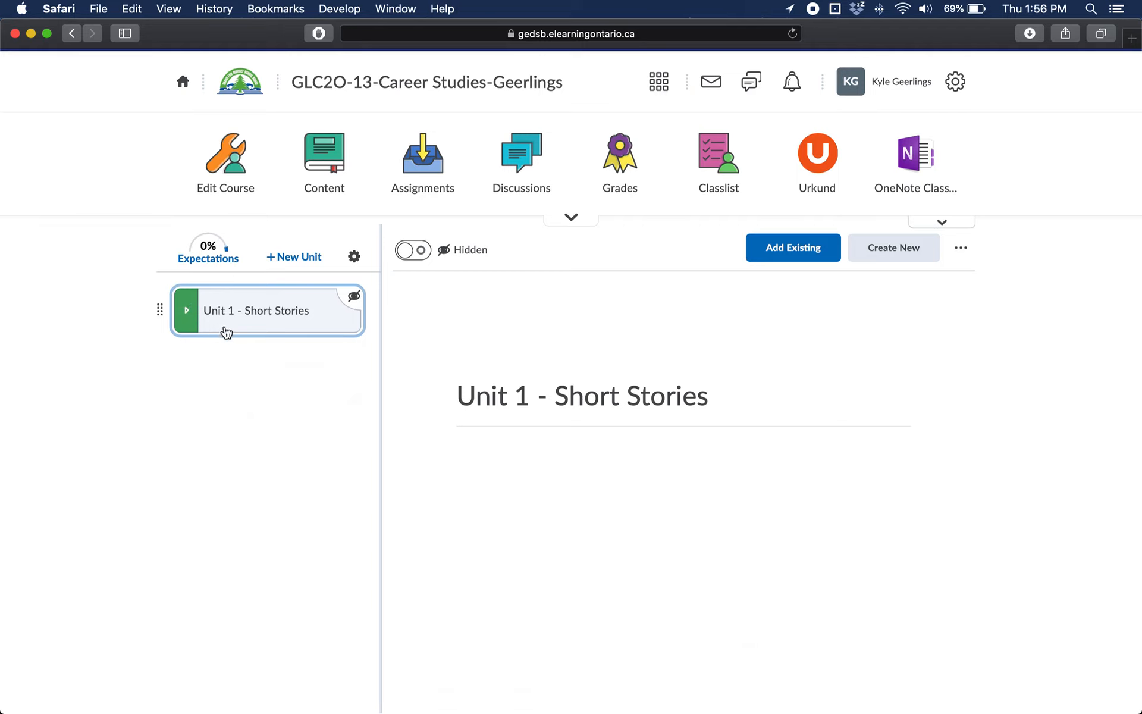
{"action": "left_click", "coordinate": [188, 310]}
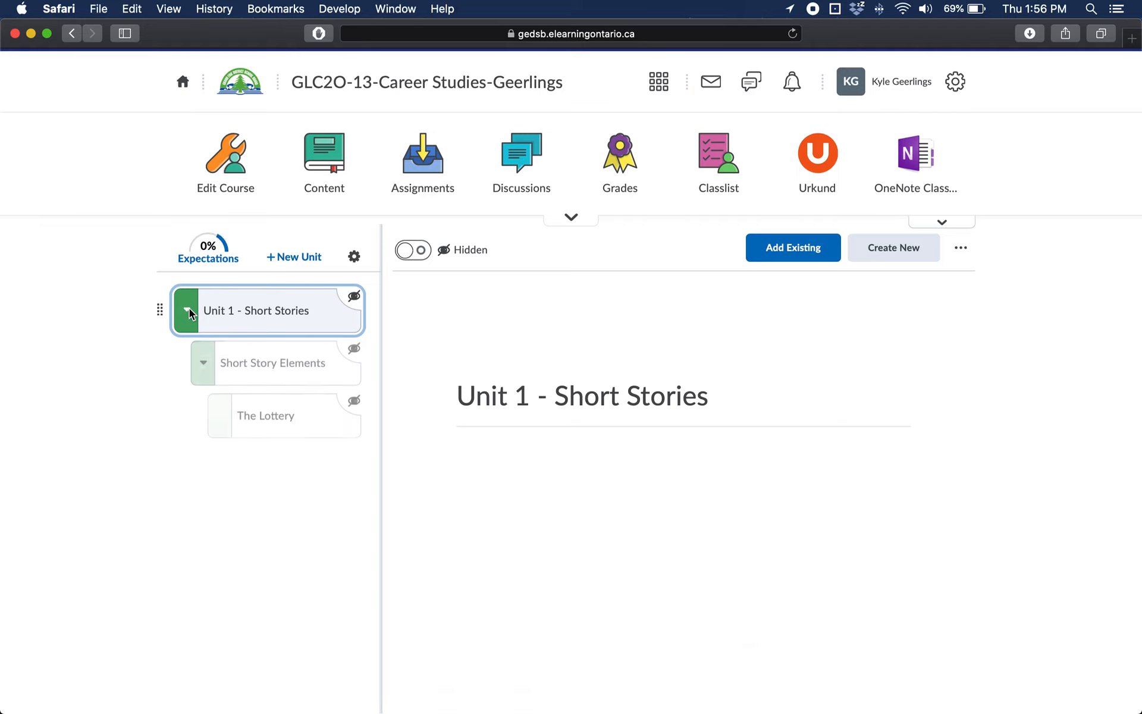
Step: Add a second folder titled "Theme Analysis" to the Short Story Elements lesson and save it
{"action": "left_click", "coordinate": [253, 365]}
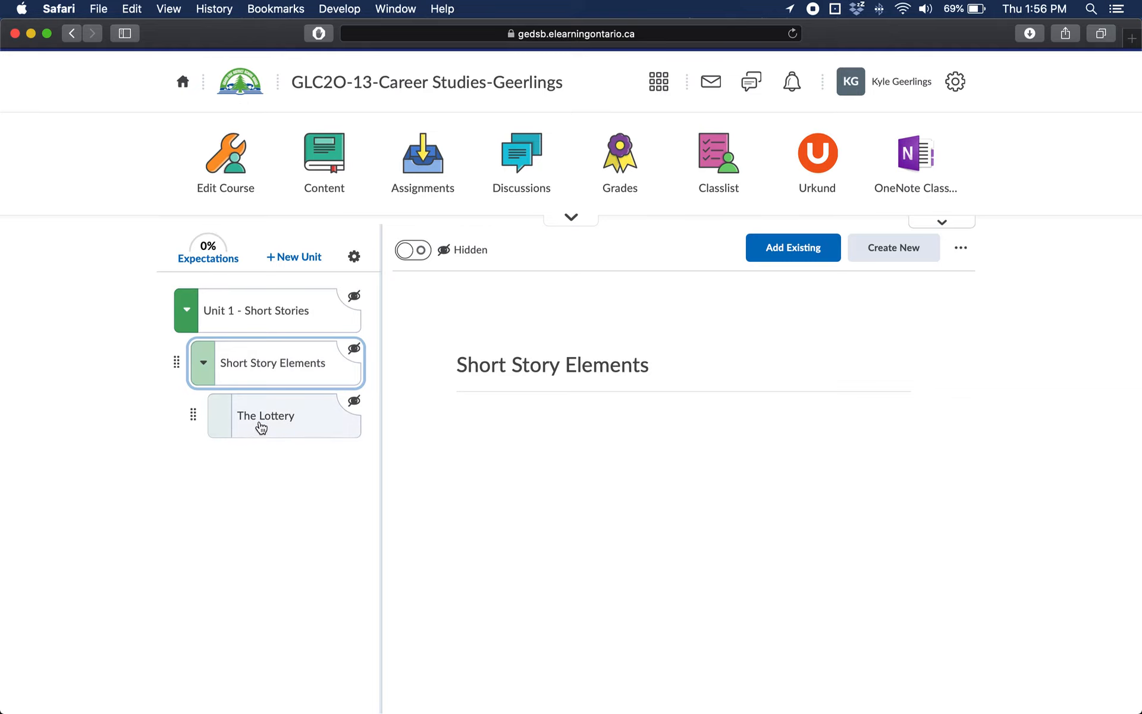
{"action": "left_click", "coordinate": [890, 244]}
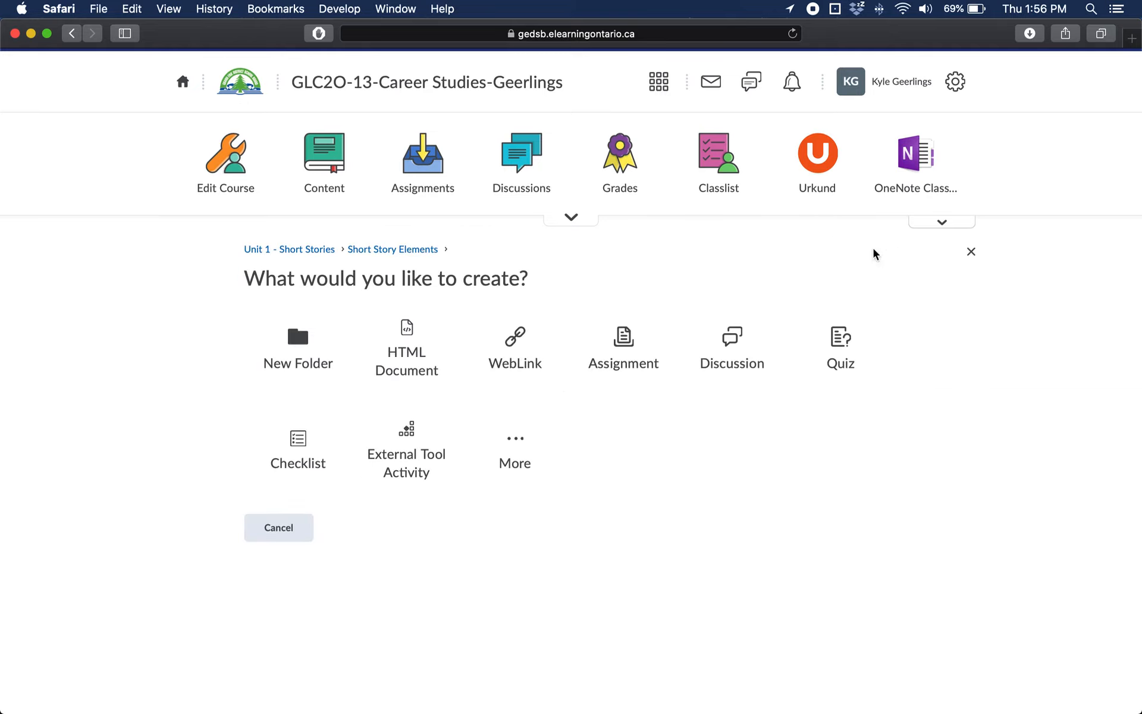
{"action": "left_click", "coordinate": [297, 367]}
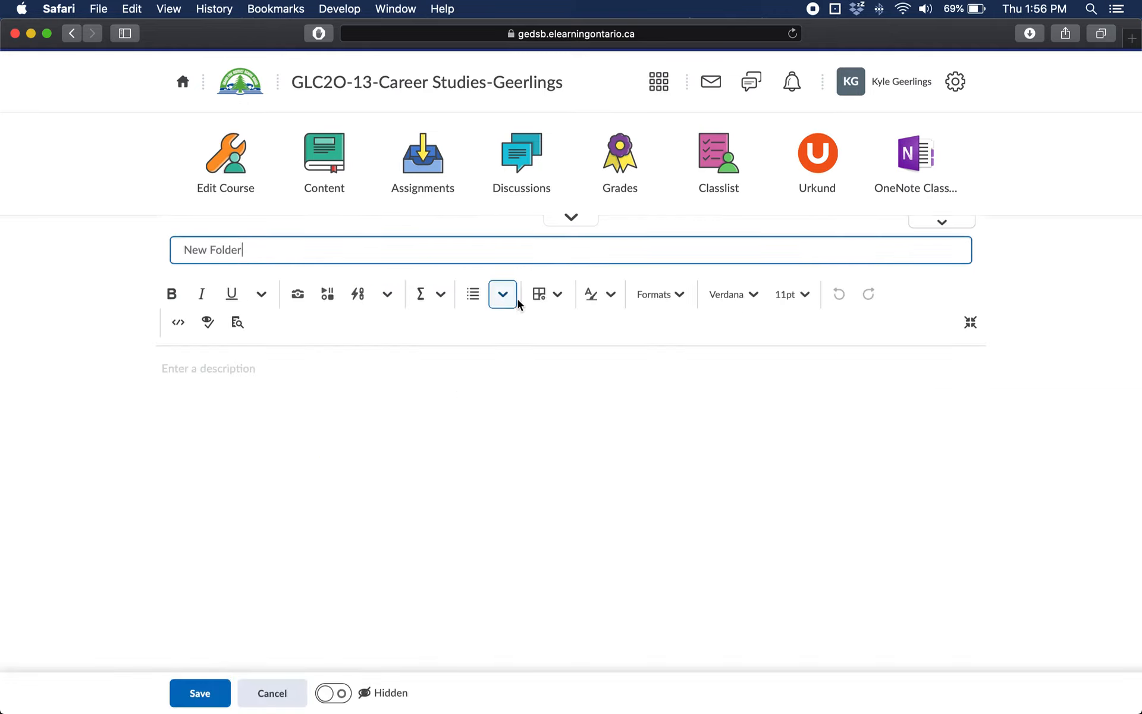
{"action": "left_click_drag", "start_coordinate": [274, 261], "coordinate": [121, 254]}
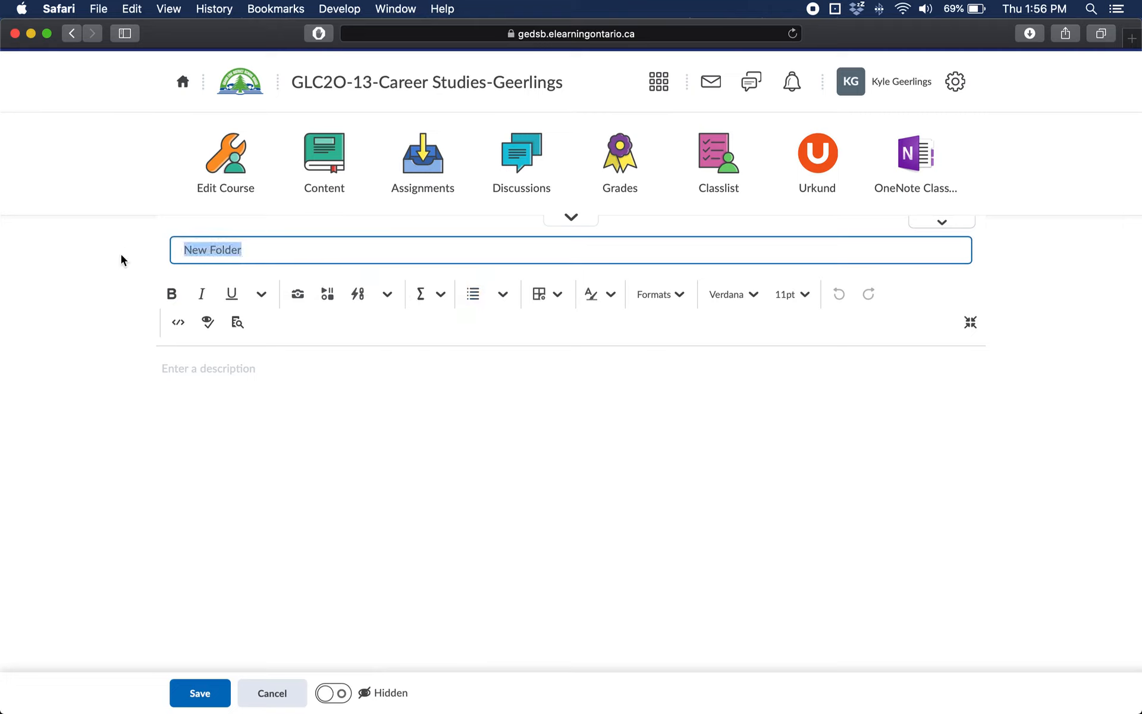
{"action": "type", "text": "Theme Analysis"}
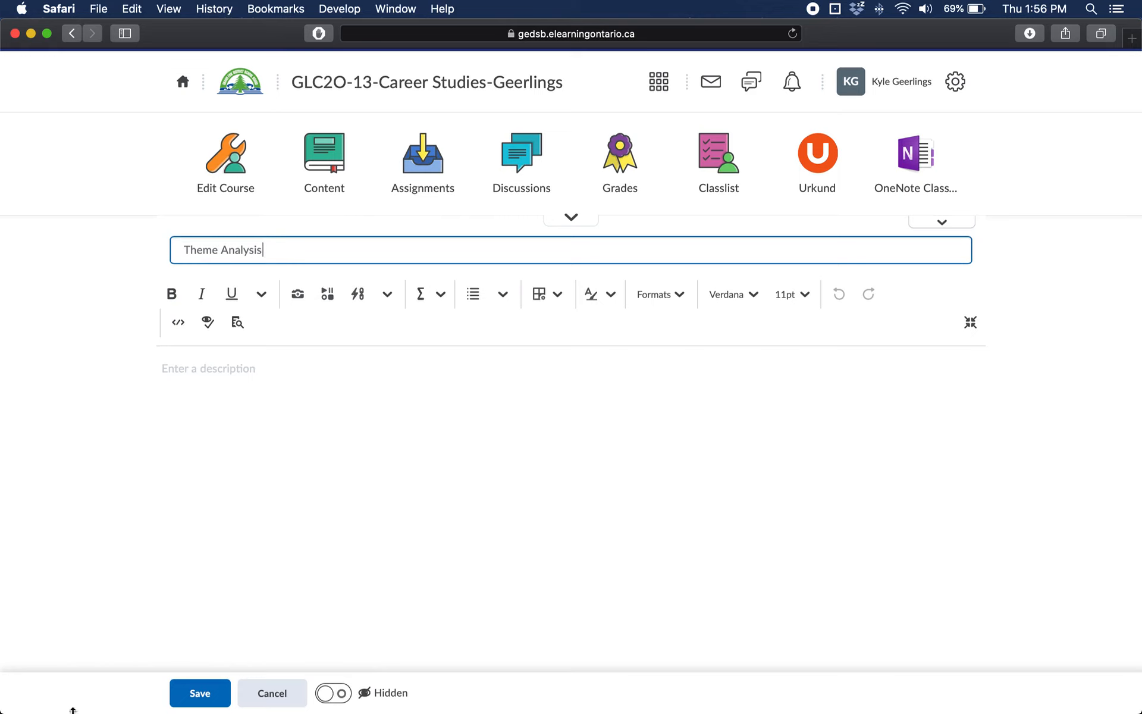
{"action": "left_click", "coordinate": [199, 692]}
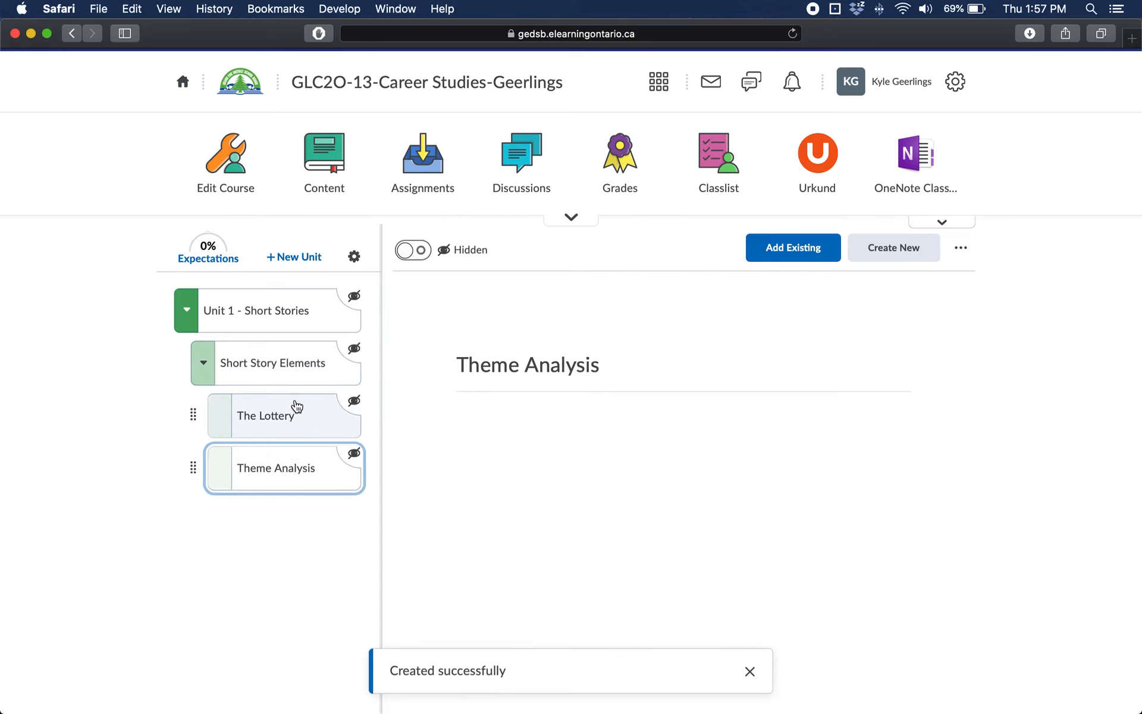
Step: Move the Theme Analysis folder above The Lottery within the Short Story Elements lesson
{"action": "left_click", "coordinate": [283, 424]}
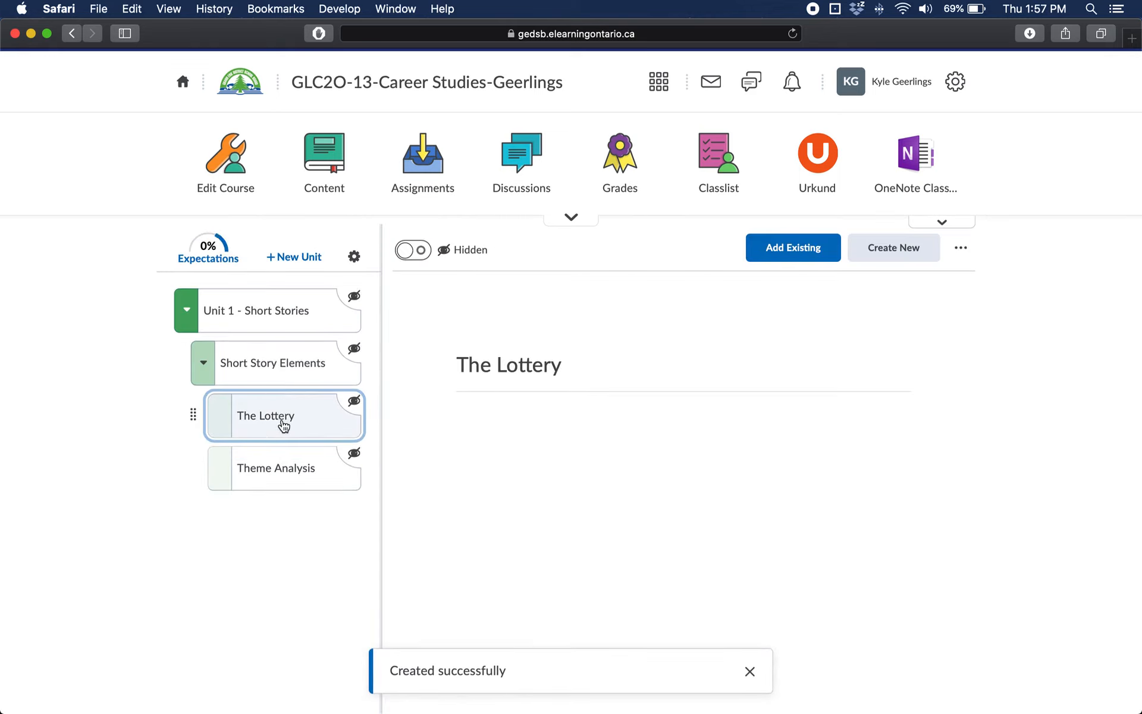
{"action": "left_click", "coordinate": [262, 473]}
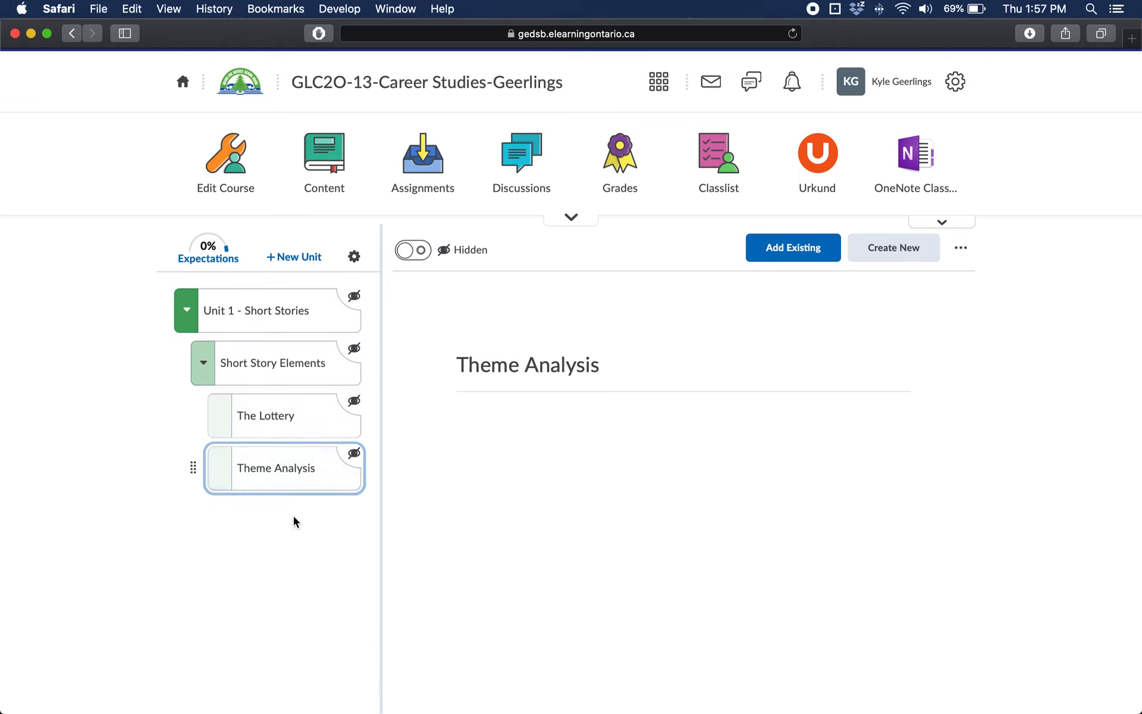
{"action": "left_click", "coordinate": [270, 470]}
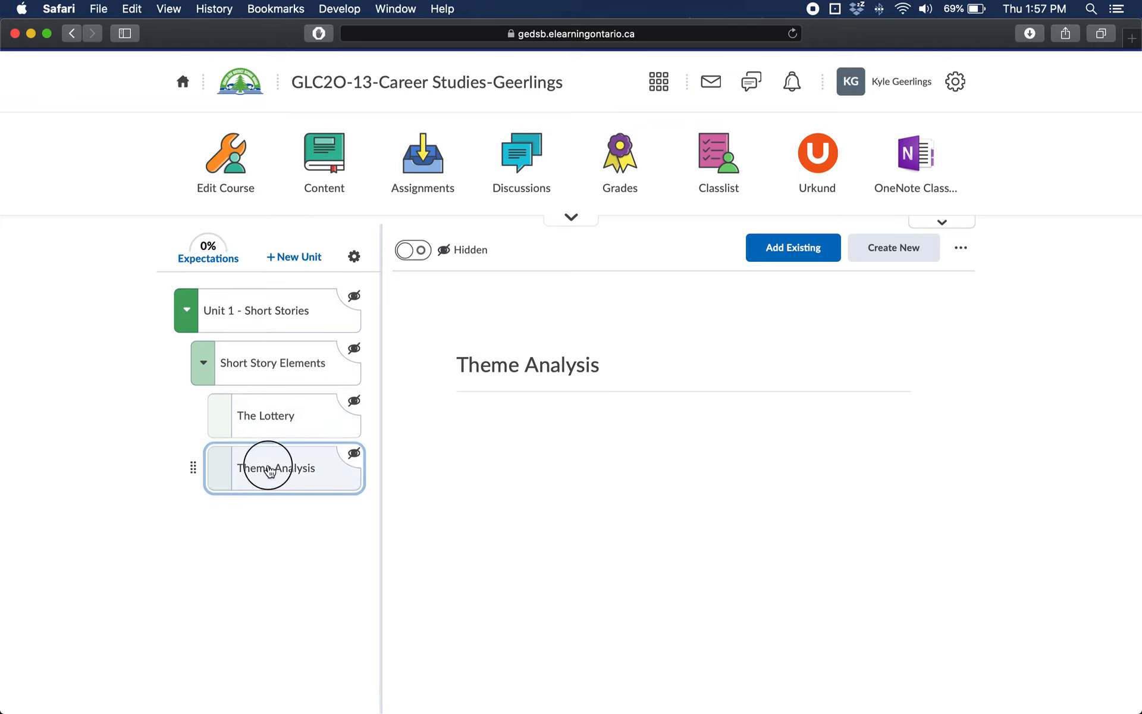
{"action": "left_click_drag", "start_coordinate": [269, 470], "coordinate": [256, 395]}
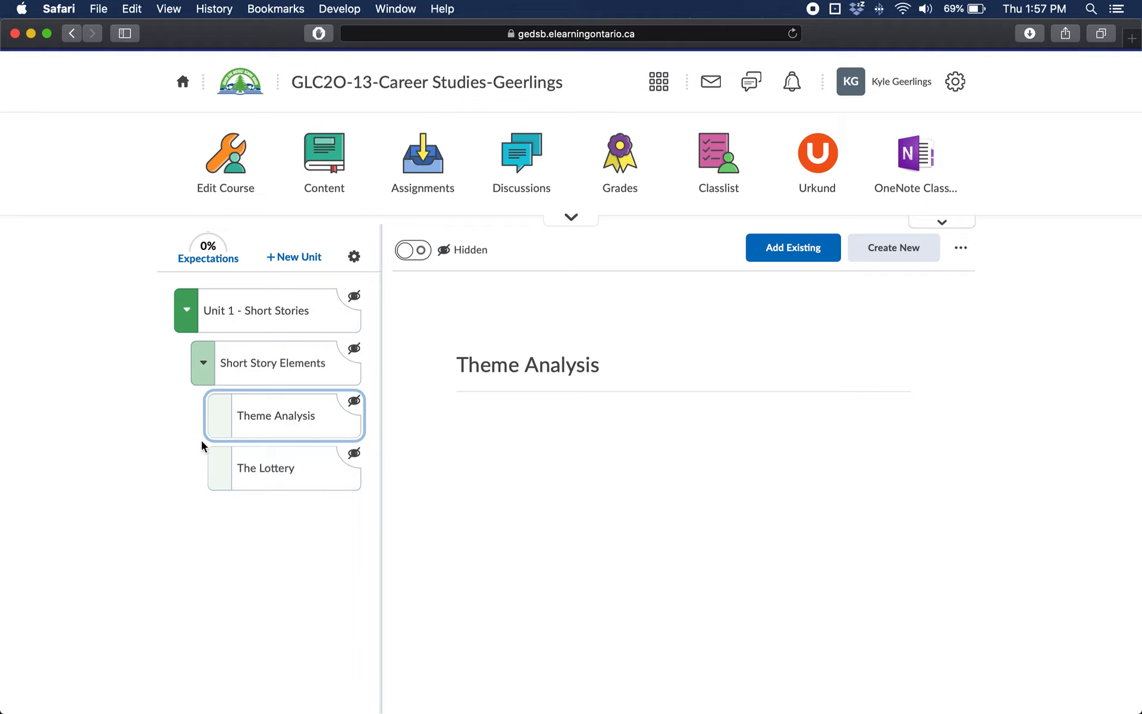
Step: Move The Lottery folder back above Theme Analysis within the lesson
{"action": "left_click", "coordinate": [288, 459]}
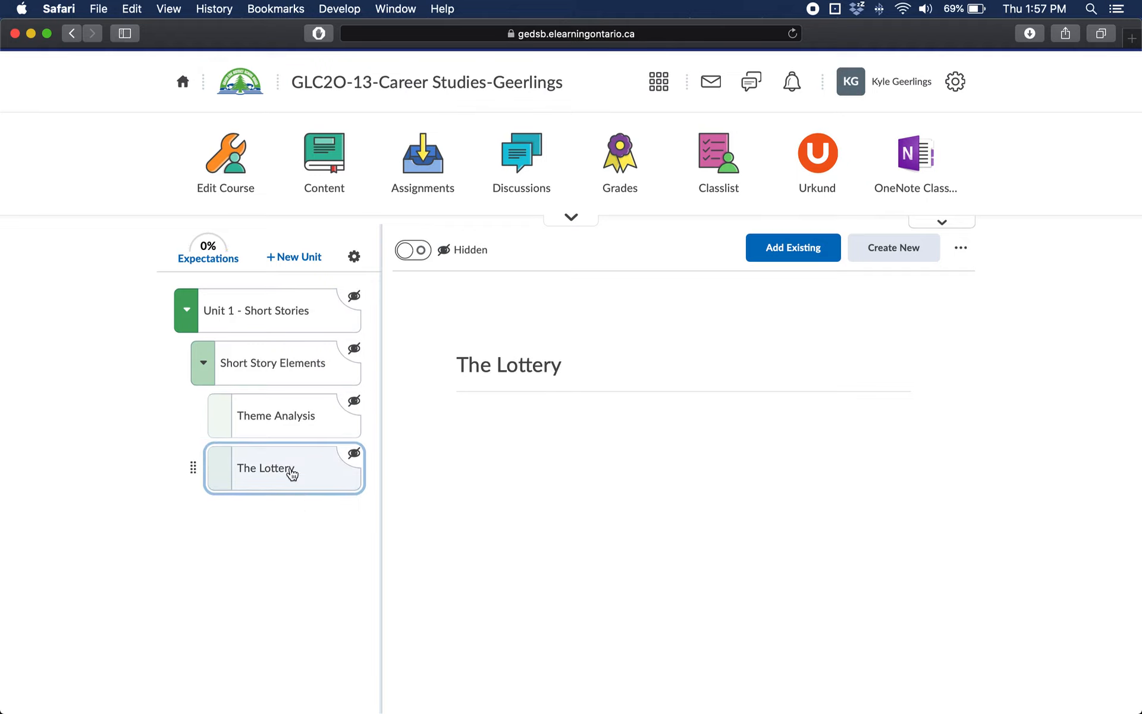
{"action": "left_click_drag", "start_coordinate": [291, 474], "coordinate": [276, 390]}
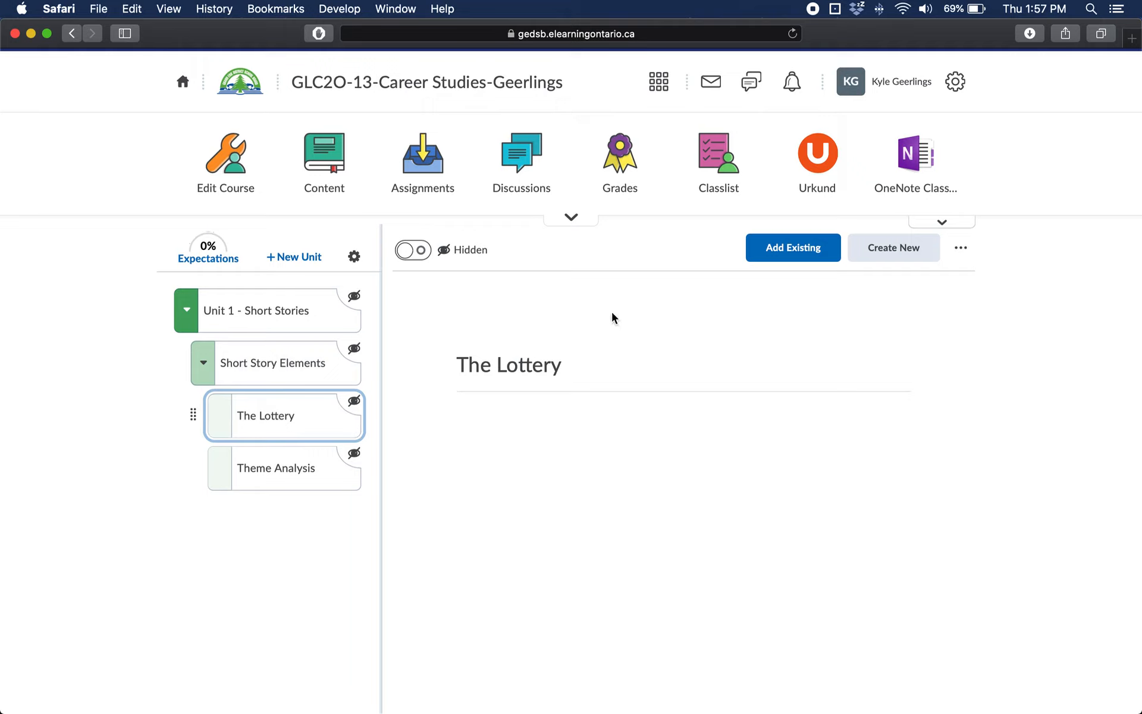
Step: Upload the file Descriptive Writing.docx from the Desktop into The Lottery folder
{"action": "left_click", "coordinate": [785, 251]}
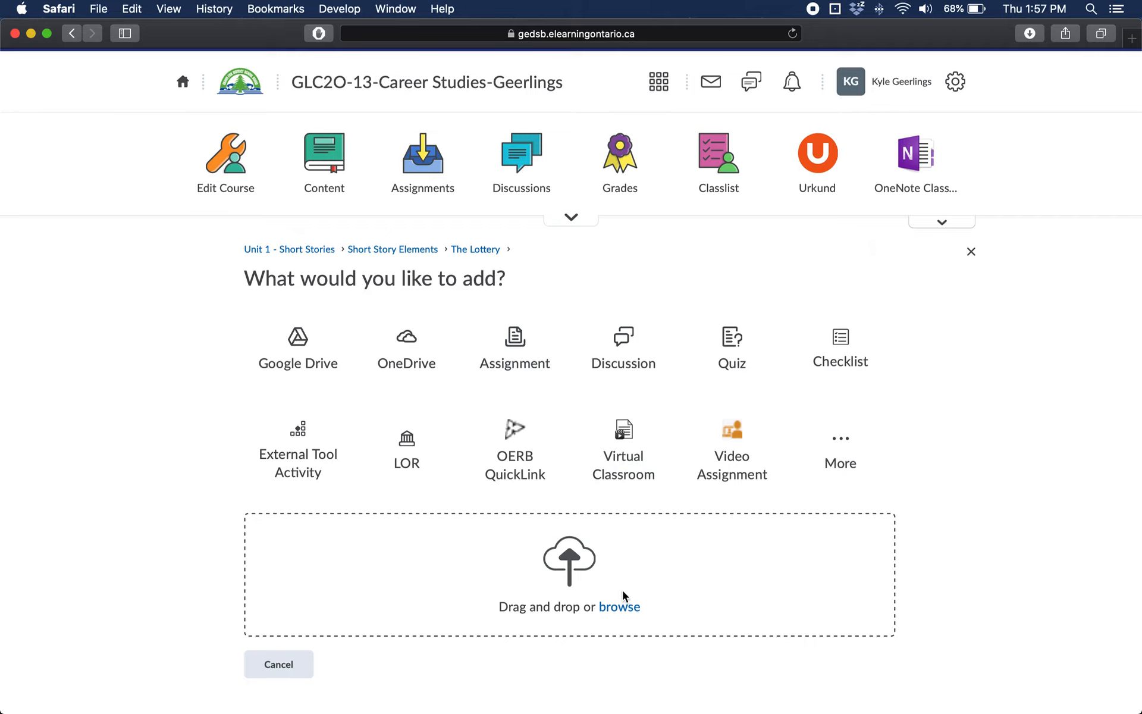
{"action": "left_click", "coordinate": [611, 604]}
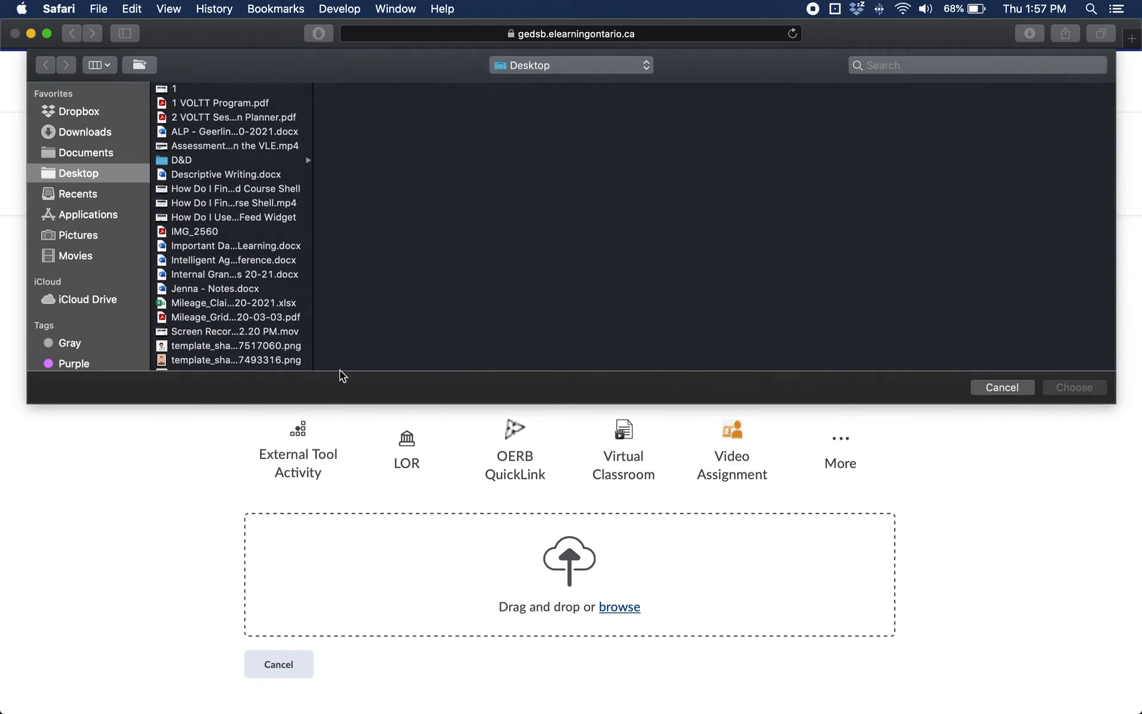
{"action": "scroll", "coordinate": [225, 311], "scroll_direction": "down", "scroll_amount": 3}
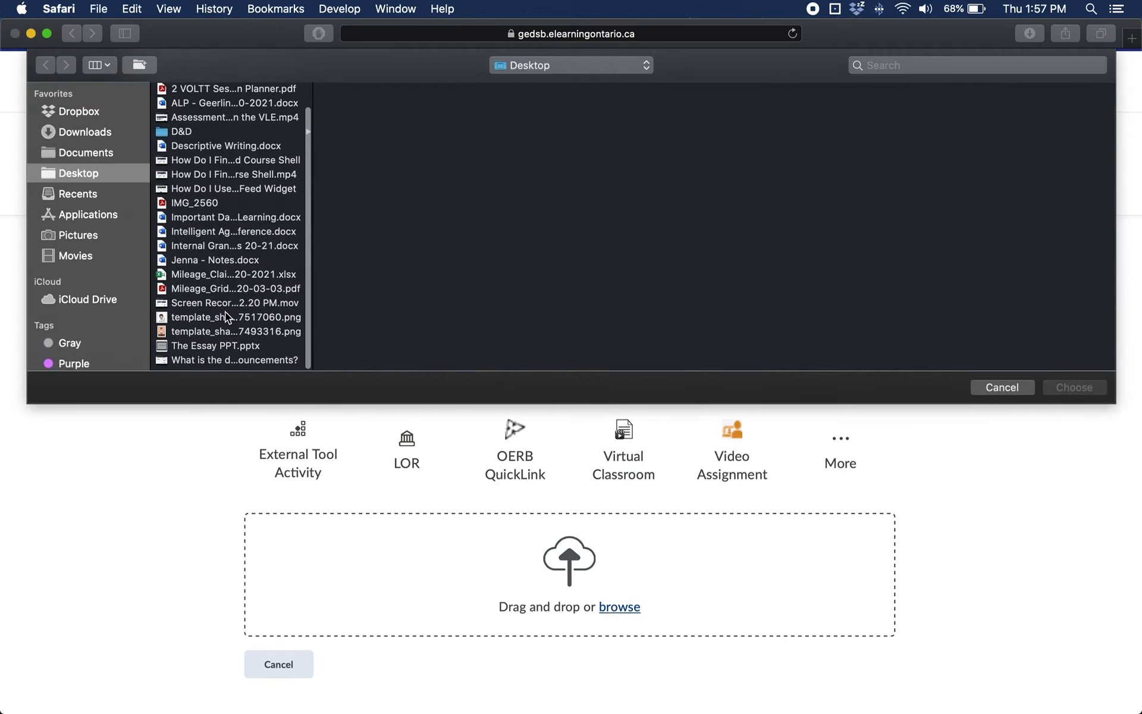
{"action": "scroll", "coordinate": [201, 200], "scroll_direction": "up", "scroll_amount": 2}
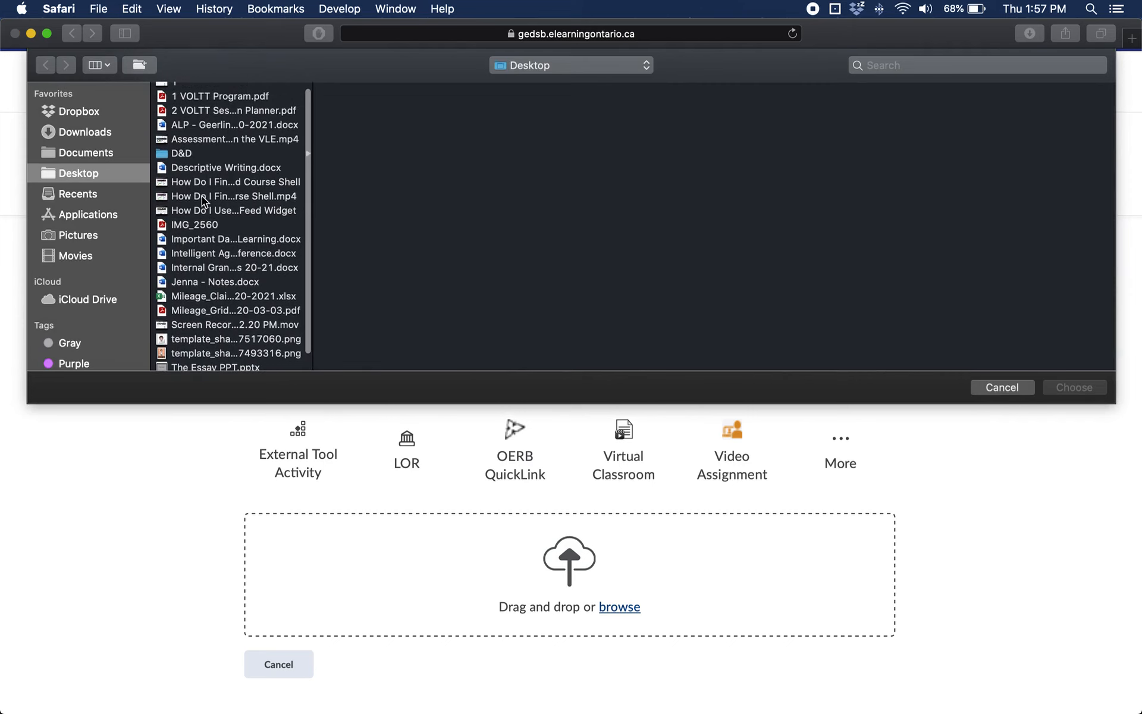
{"action": "left_click", "coordinate": [208, 166]}
{"action": "double_click", "coordinate": [217, 165]}
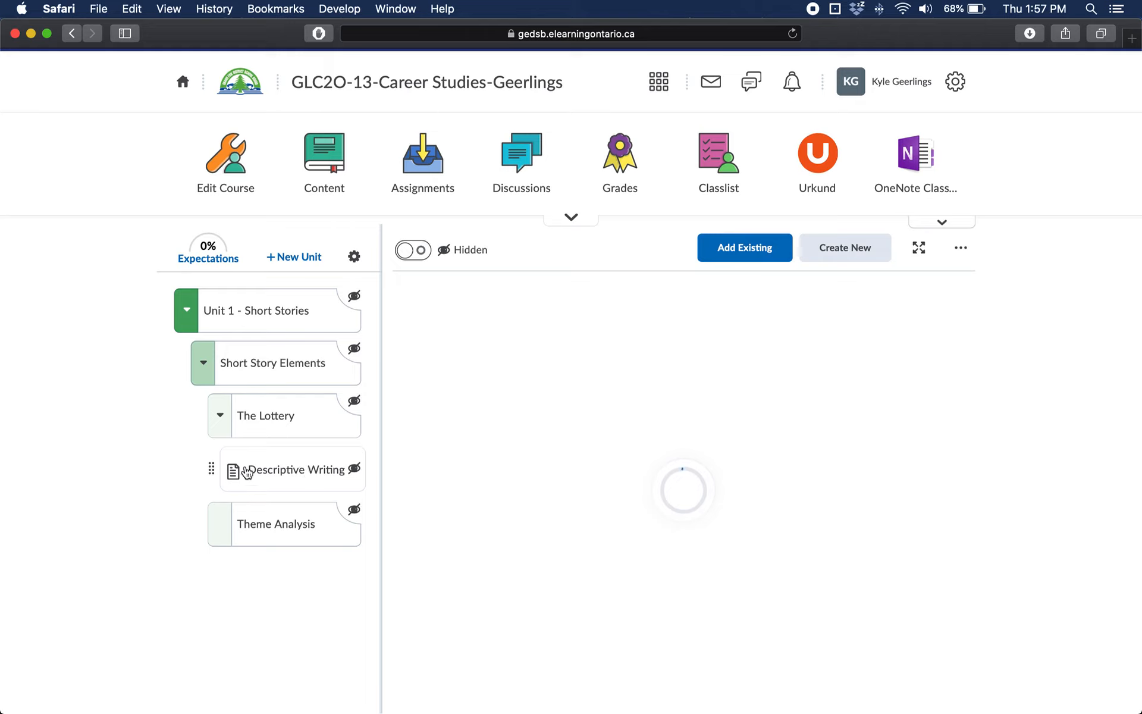
Step: Check which existing assignments can be inserted into The Lottery folder, then return to the folder without adding one
{"action": "left_click", "coordinate": [276, 429]}
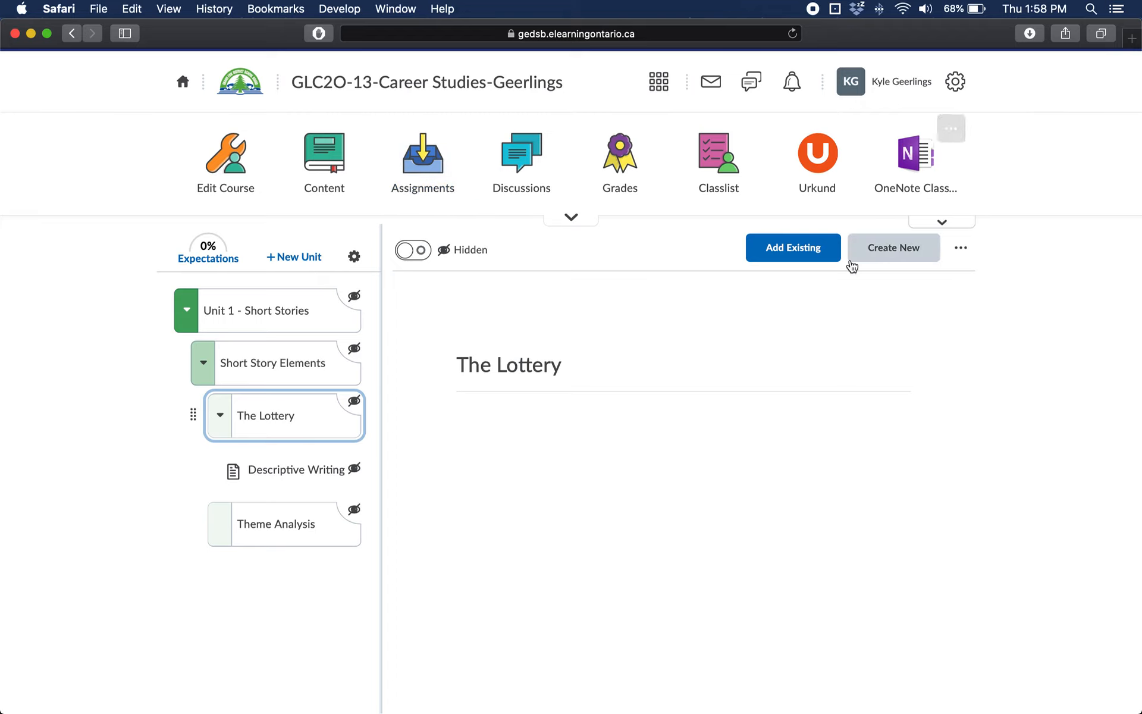
{"action": "left_click", "coordinate": [809, 257]}
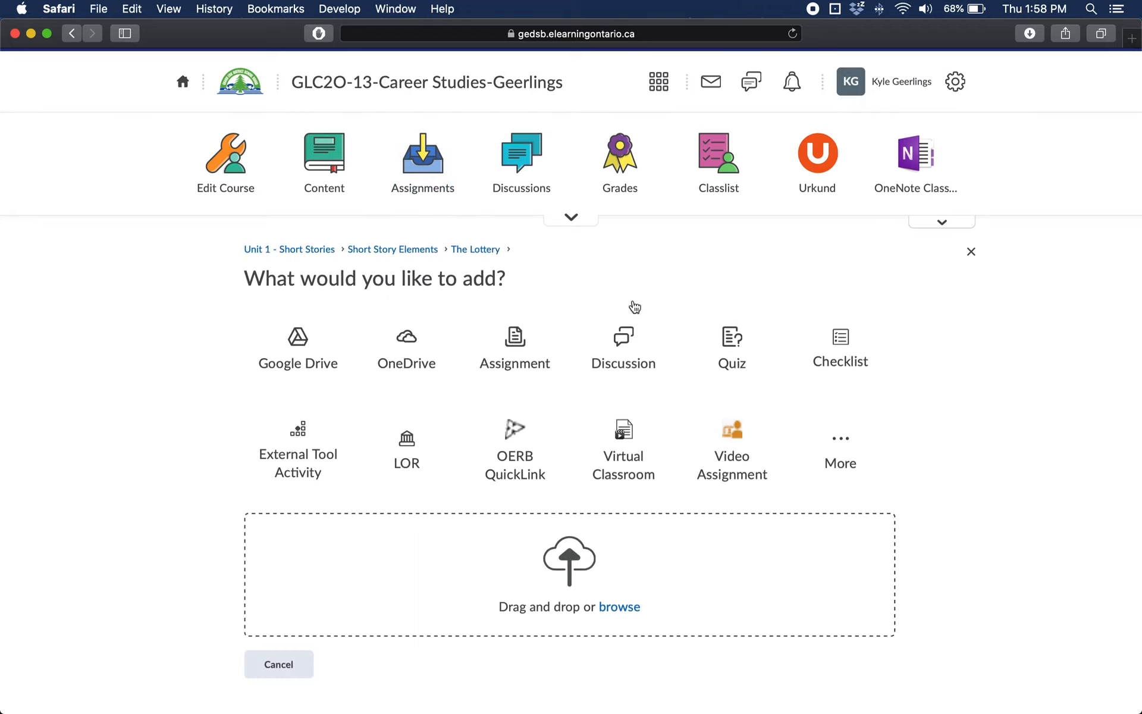
{"action": "left_click", "coordinate": [511, 359]}
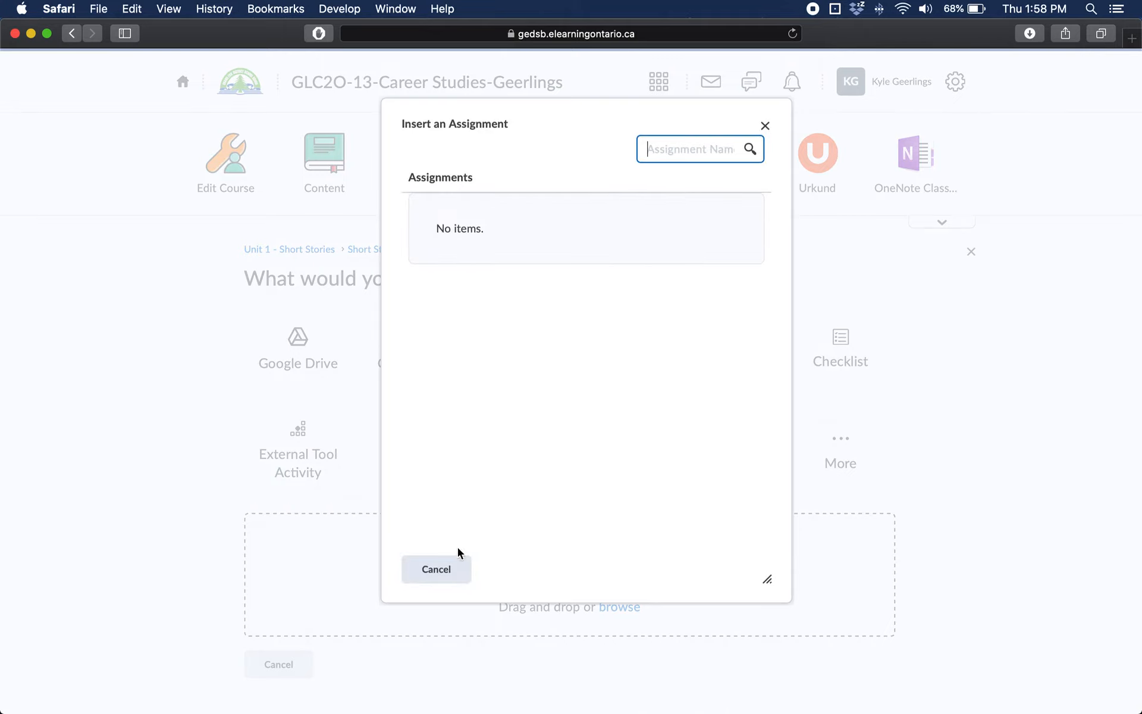
{"action": "left_click", "coordinate": [449, 566]}
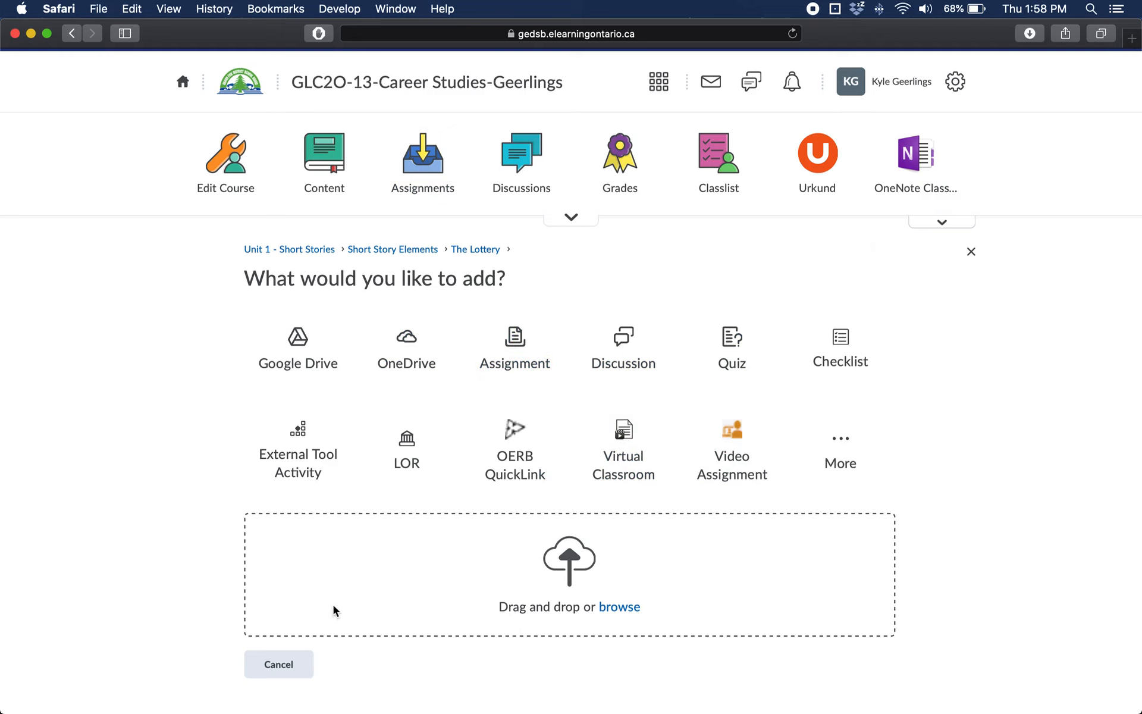
{"action": "left_click", "coordinate": [274, 664]}
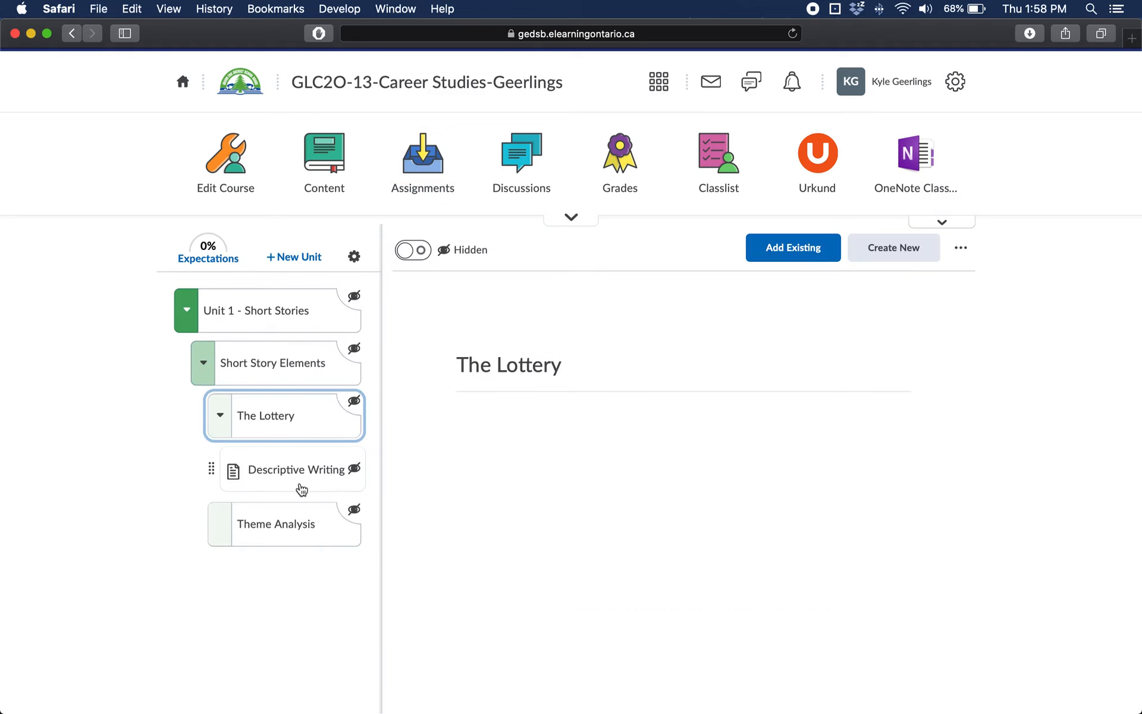
Step: Read through the Descriptive Writing document in The Lottery folder, view it in full screen and return to the content page
{"action": "left_click", "coordinate": [301, 489]}
{"action": "scroll", "coordinate": [750, 505], "scroll_direction": "down", "scroll_amount": 3}
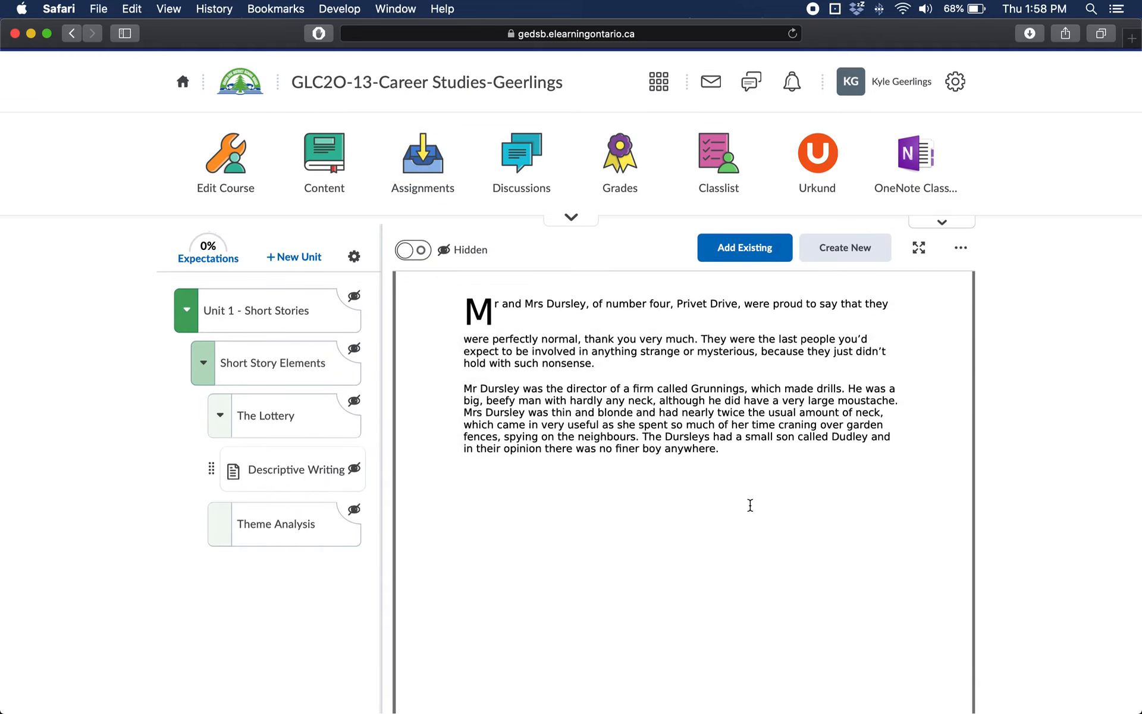
{"action": "scroll", "coordinate": [750, 505], "scroll_direction": "down", "scroll_amount": 5}
{"action": "scroll", "coordinate": [750, 505], "scroll_direction": "up", "scroll_amount": 8}
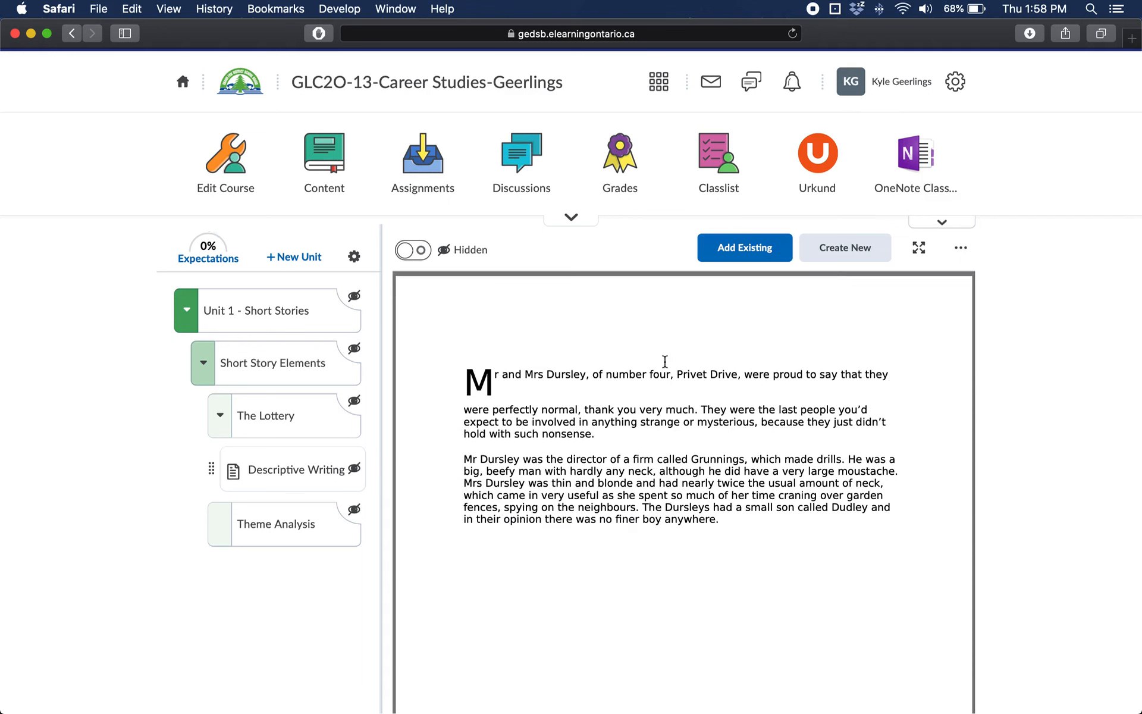
{"action": "scroll", "coordinate": [817, 373], "scroll_direction": "down", "scroll_amount": 1}
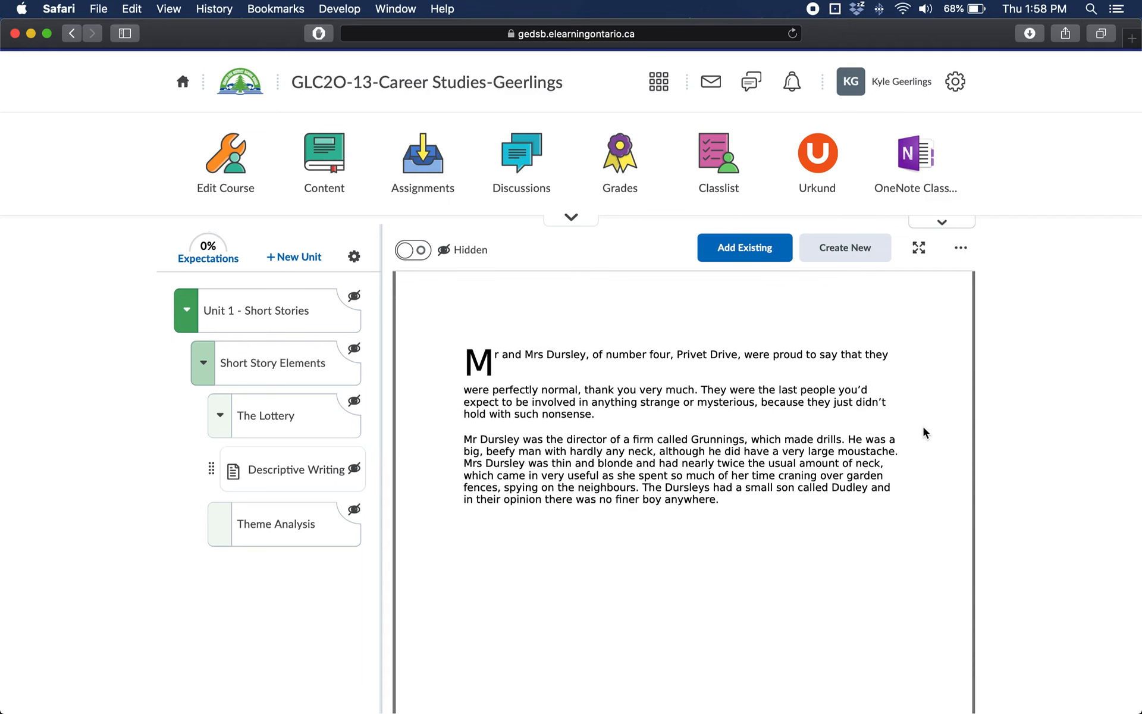
{"action": "scroll", "coordinate": [924, 433], "scroll_direction": "down", "scroll_amount": 2}
{"action": "scroll", "coordinate": [924, 433], "scroll_direction": "up", "scroll_amount": 3}
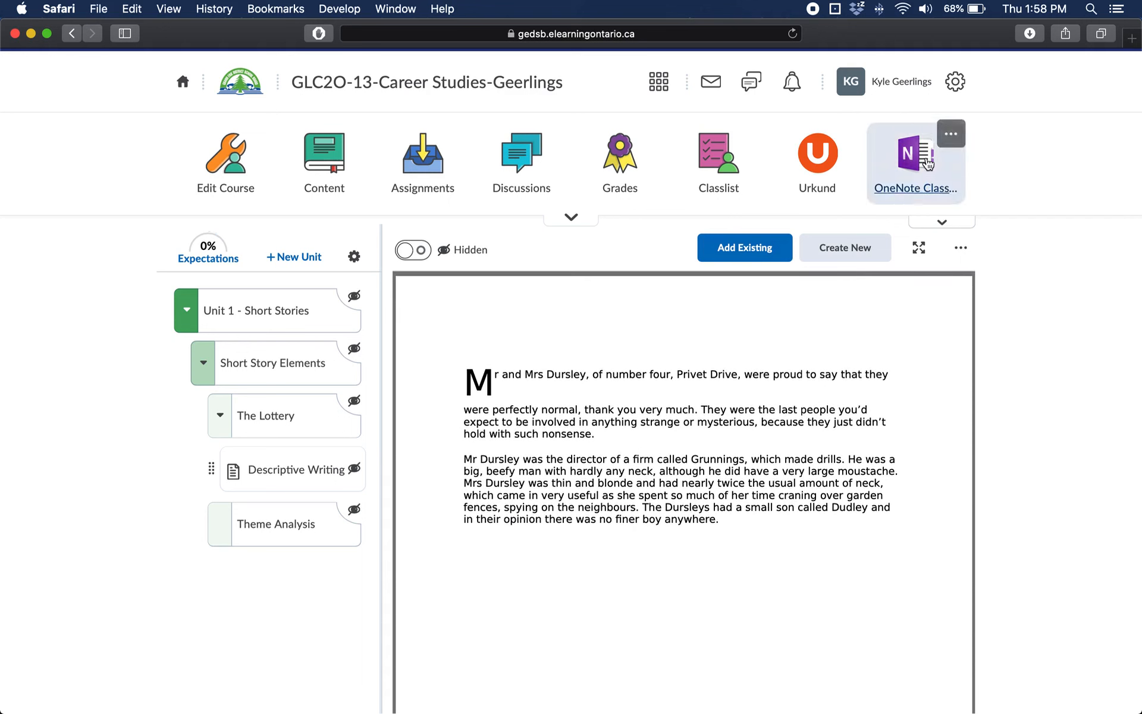
{"action": "left_click", "coordinate": [924, 252]}
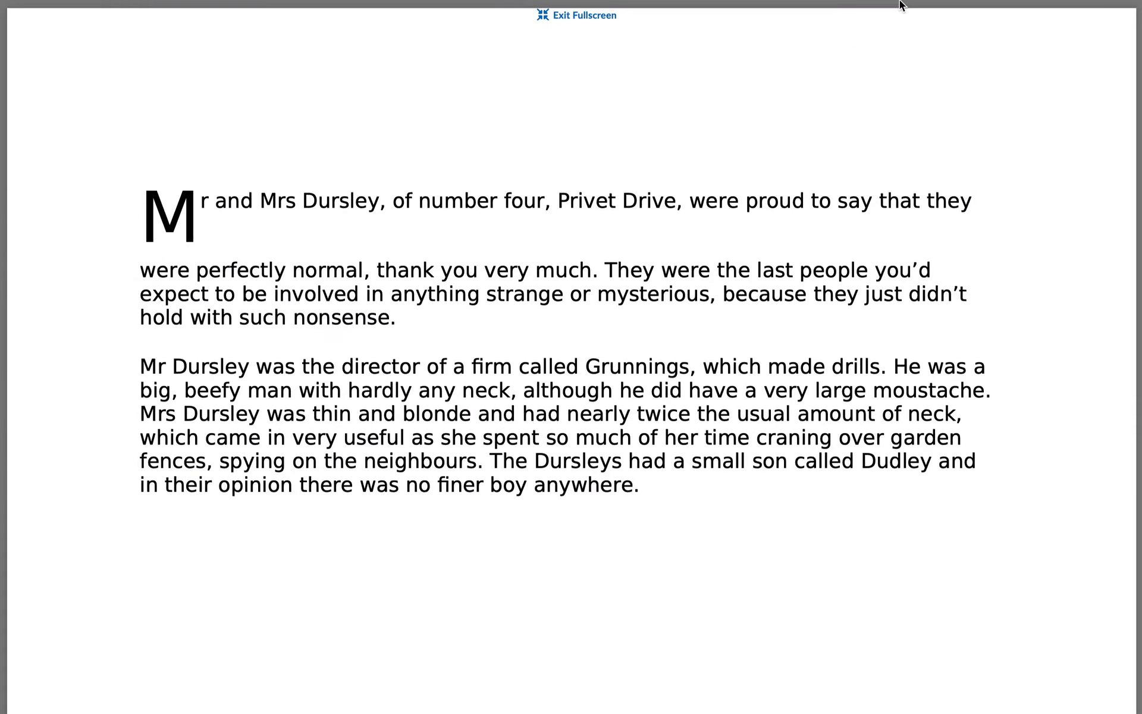
{"action": "left_click", "coordinate": [542, 18]}
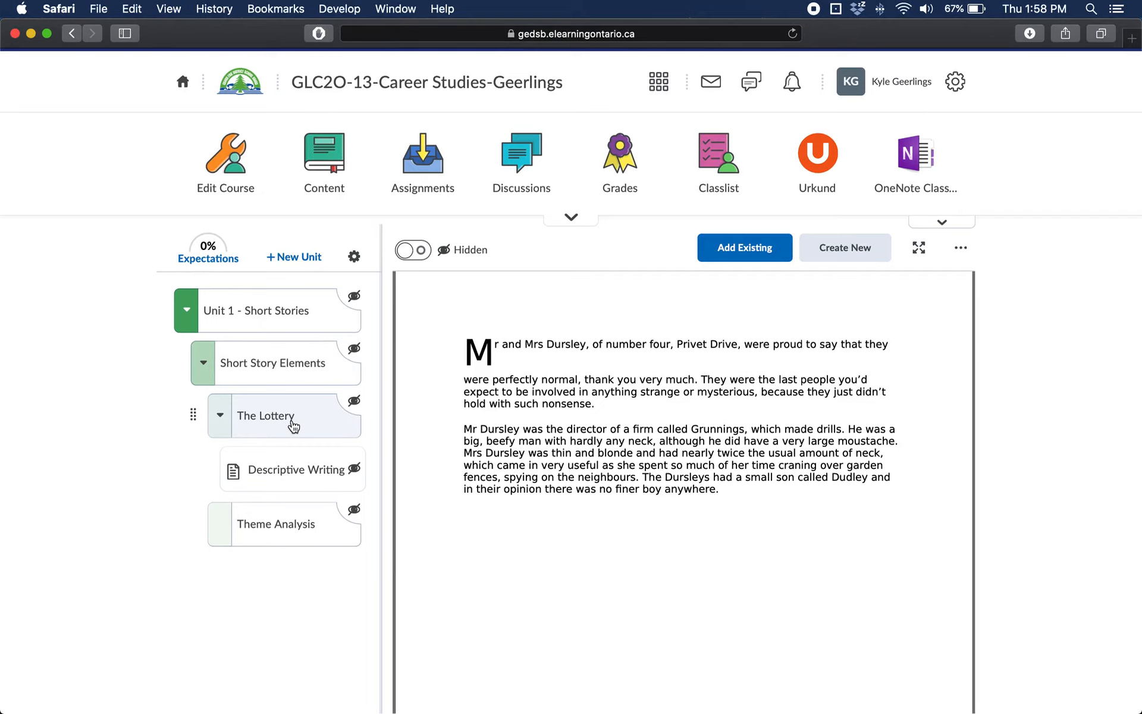
Step: Collapse Unit 1 - Short Stories, then create and save a new unit titled "Language Arts"
{"action": "left_click", "coordinate": [181, 325]}
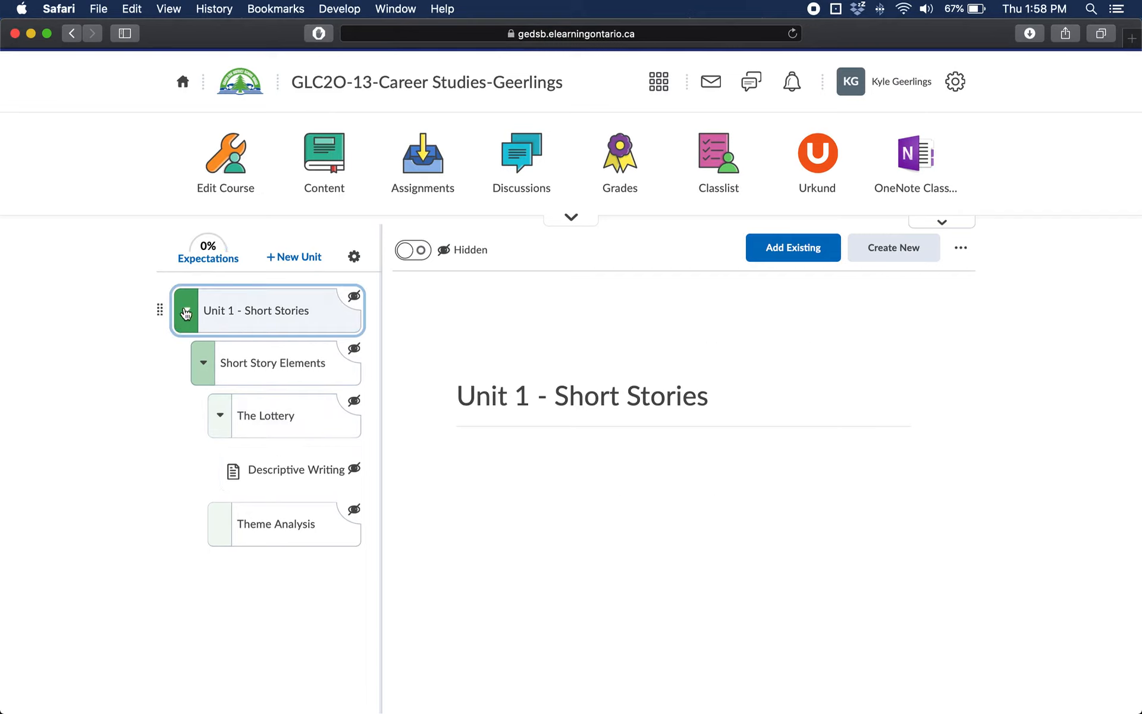
{"action": "left_click", "coordinate": [186, 311]}
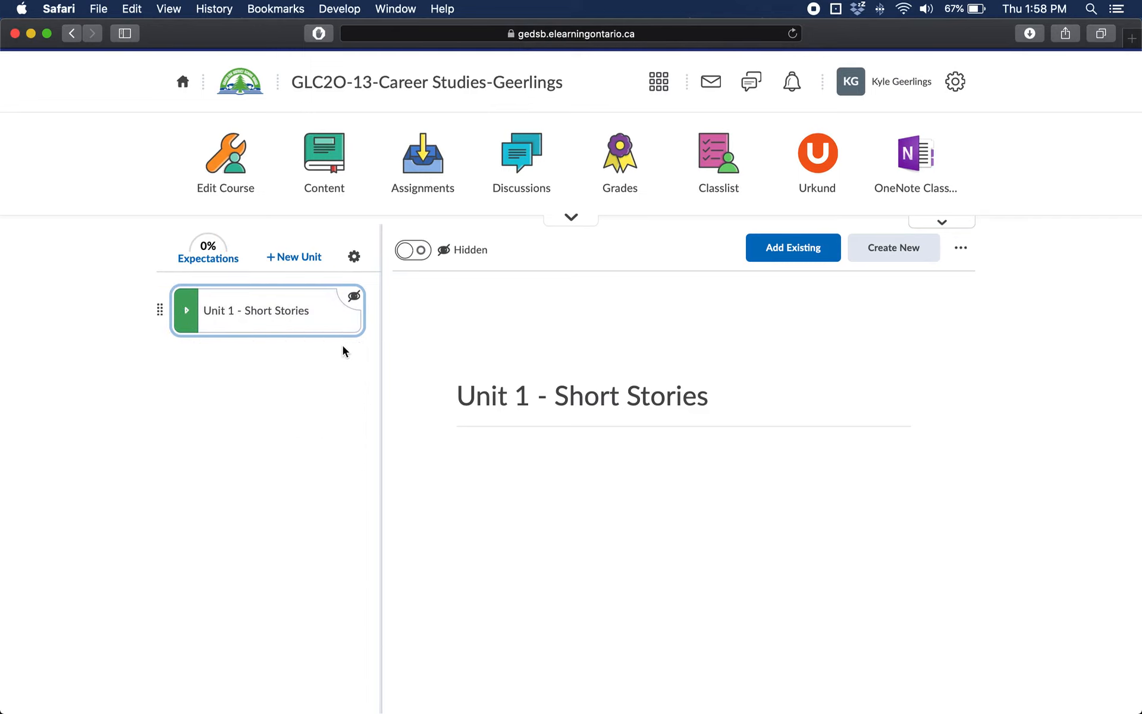
{"action": "left_click", "coordinate": [291, 260]}
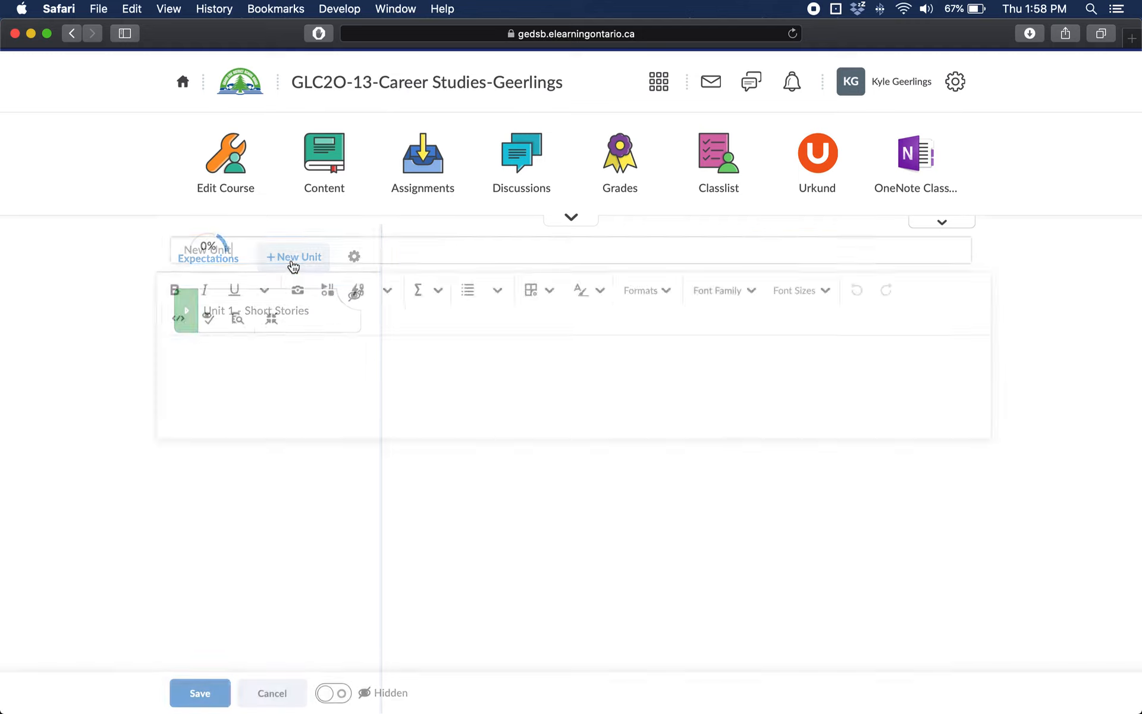
{"action": "left_click_drag", "start_coordinate": [245, 252], "coordinate": [156, 252]}
{"action": "key", "text": "BackSpace"}
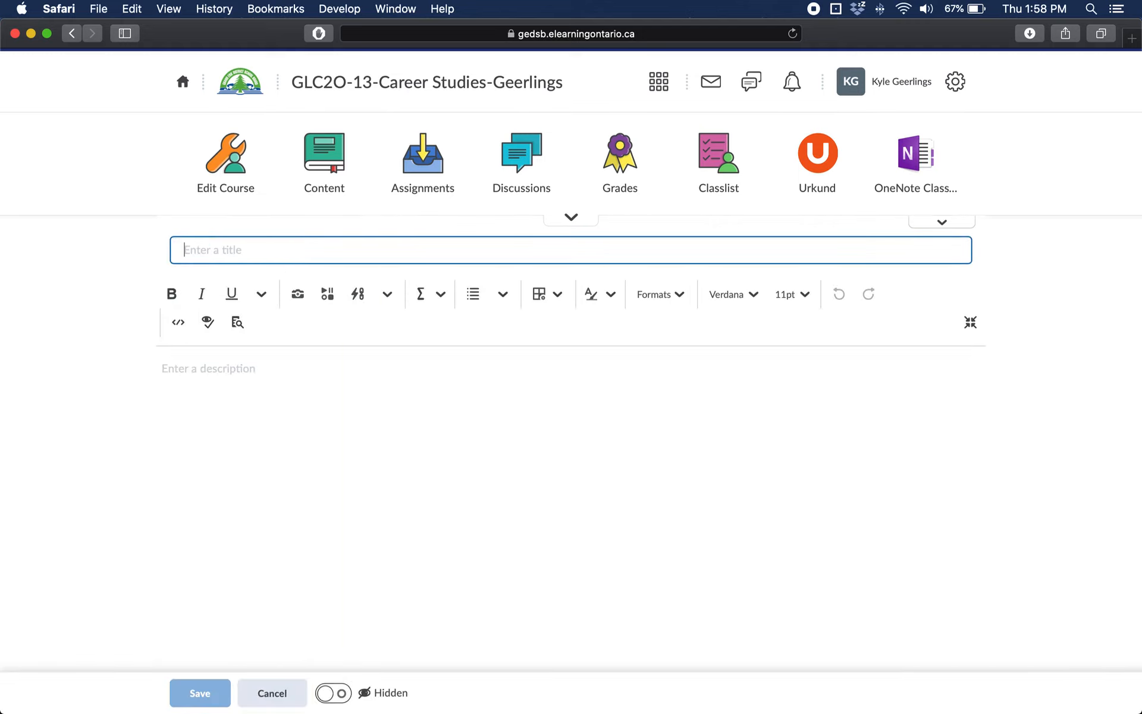
{"action": "type", "text": "Language Arts"}
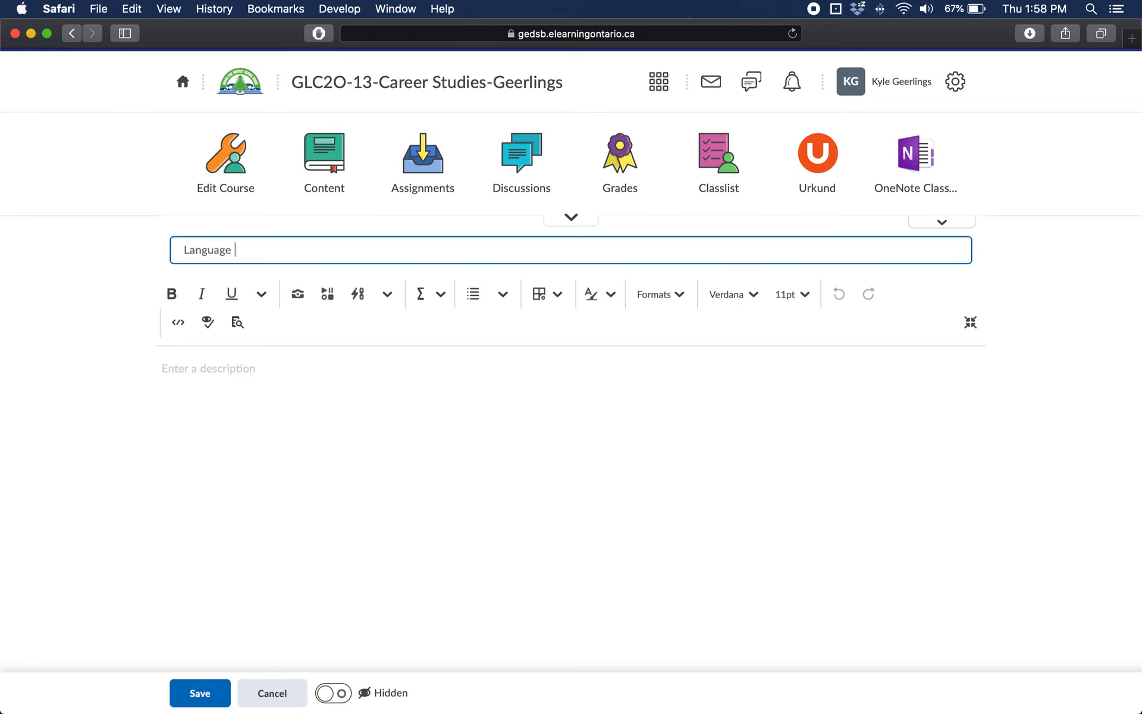
{"action": "left_click", "coordinate": [201, 690]}
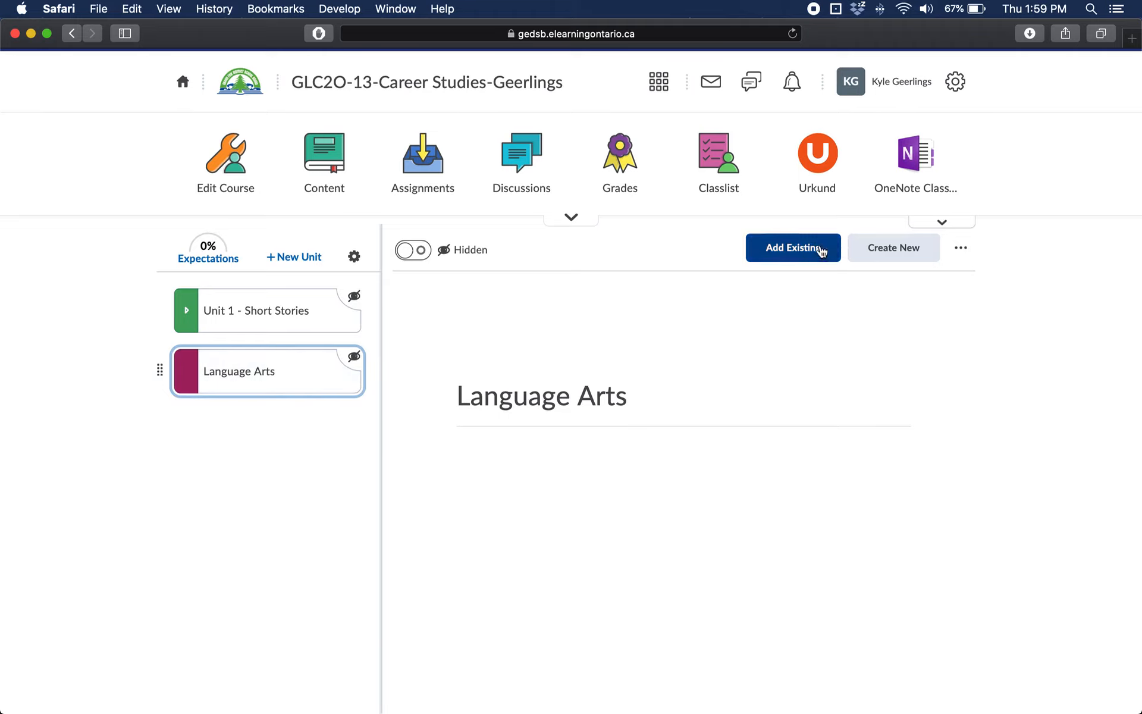
Step: Create a new lesson titled "Spelling" inside the Language Arts unit and save it
{"action": "left_click", "coordinate": [893, 247]}
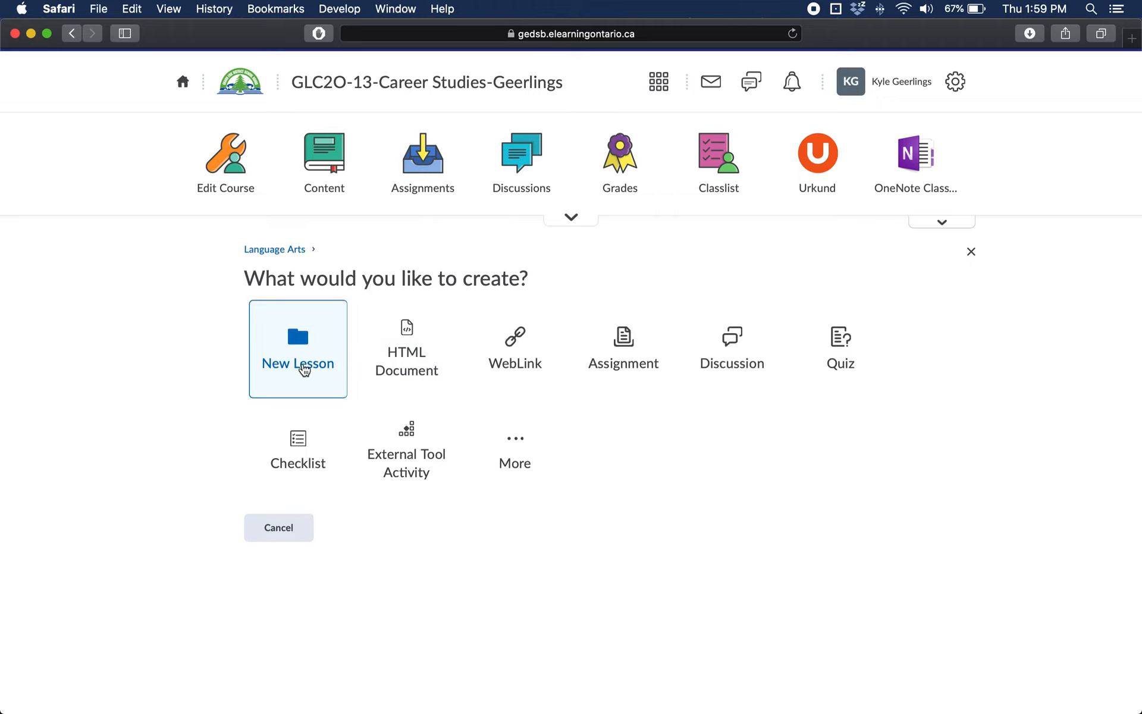
{"action": "left_click", "coordinate": [302, 367]}
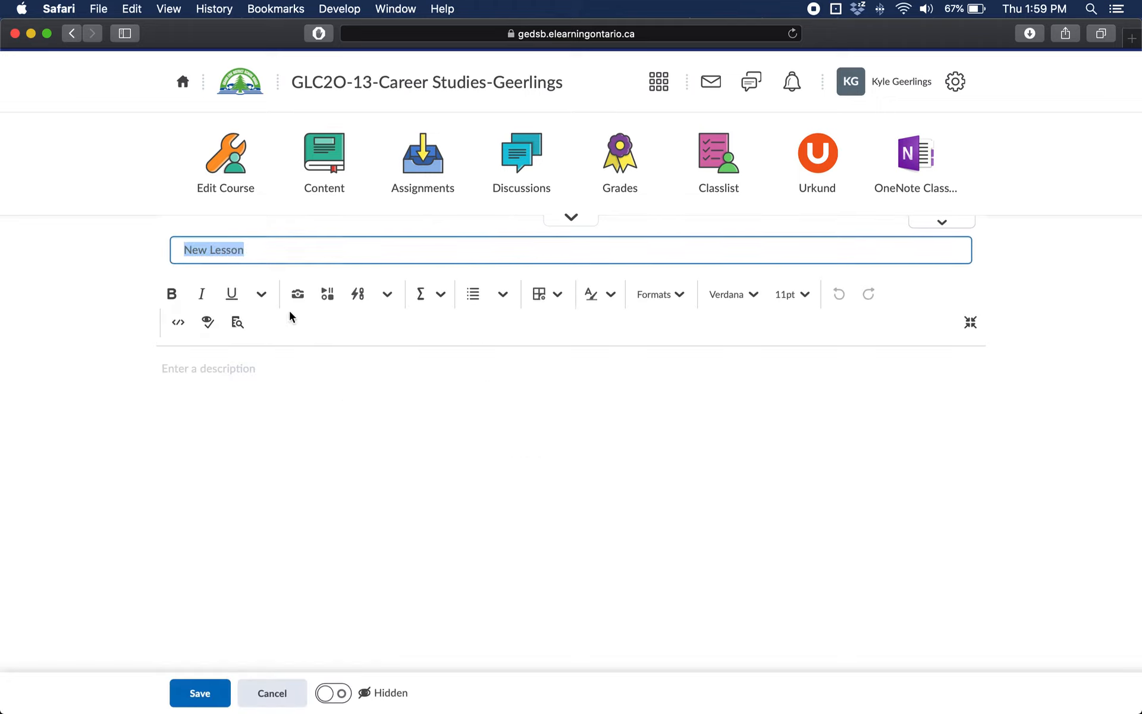
{"action": "key", "text": "BackSpace"}
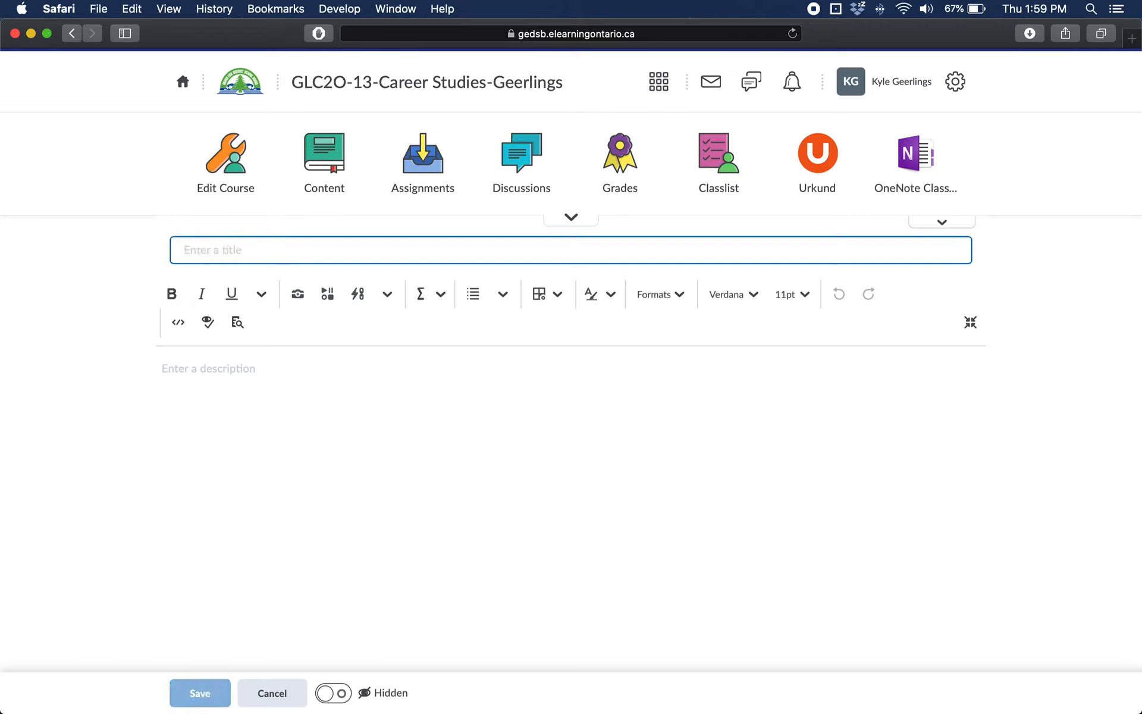
{"action": "type", "text": "Spelling"}
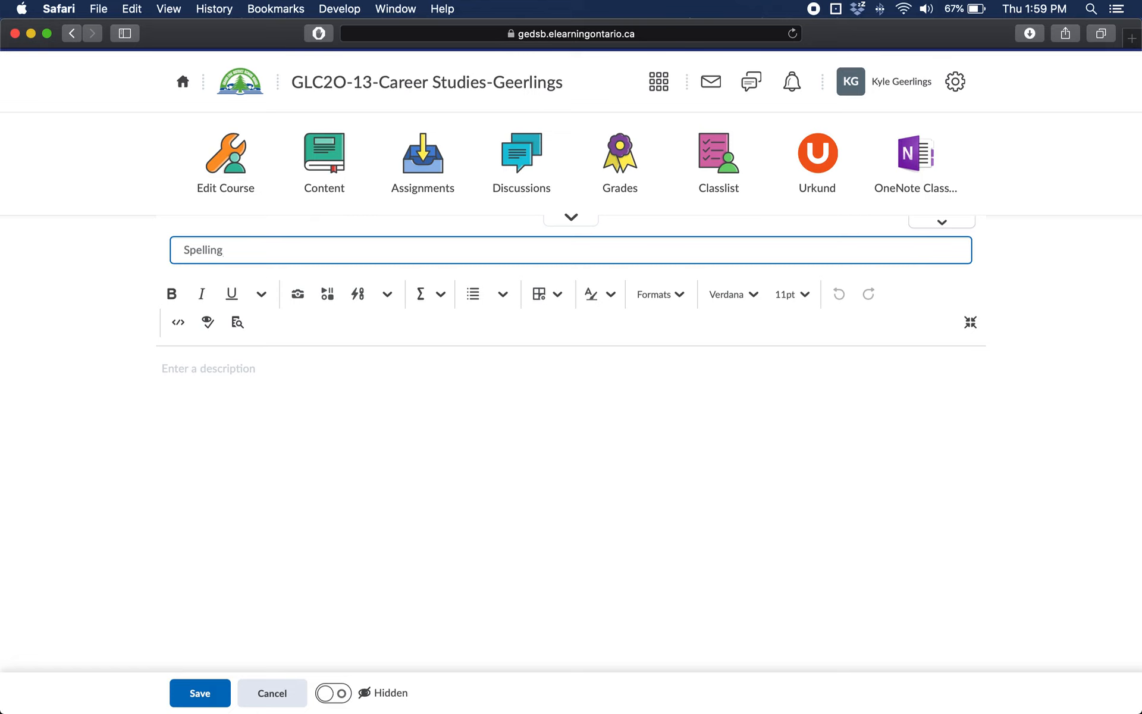
{"action": "left_click", "coordinate": [212, 699]}
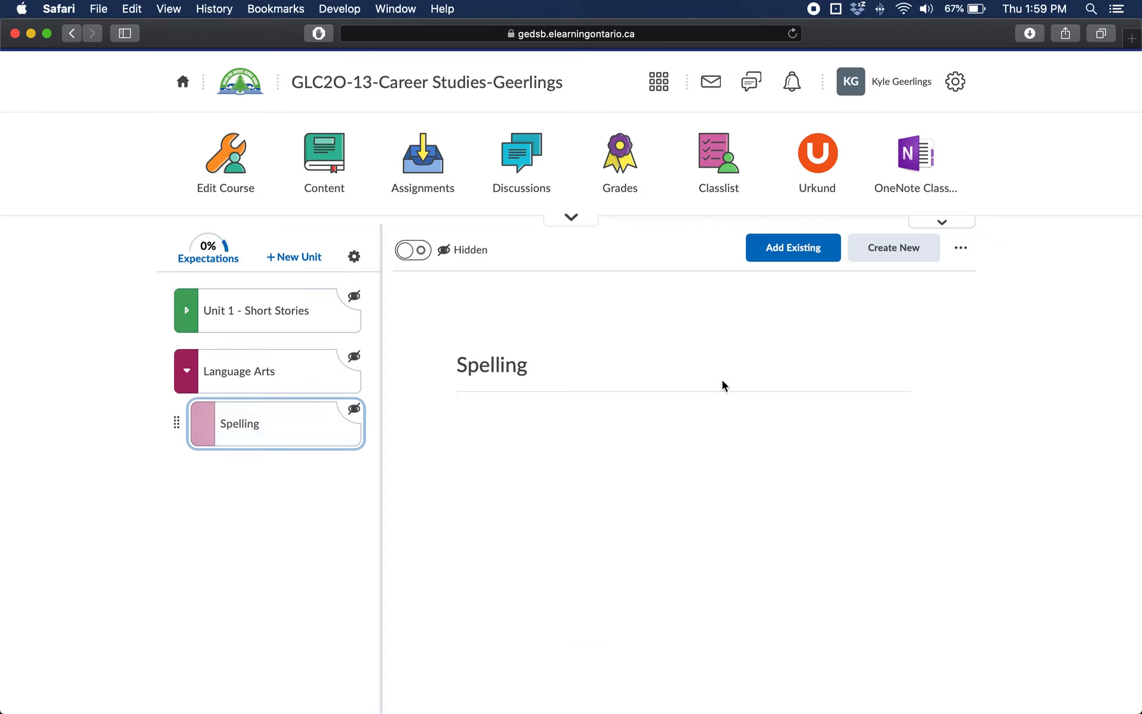
Step: Create and save a folder titled "Nouns" in the Spelling lesson, then collapse the Language Arts unit
{"action": "left_click", "coordinate": [871, 254]}
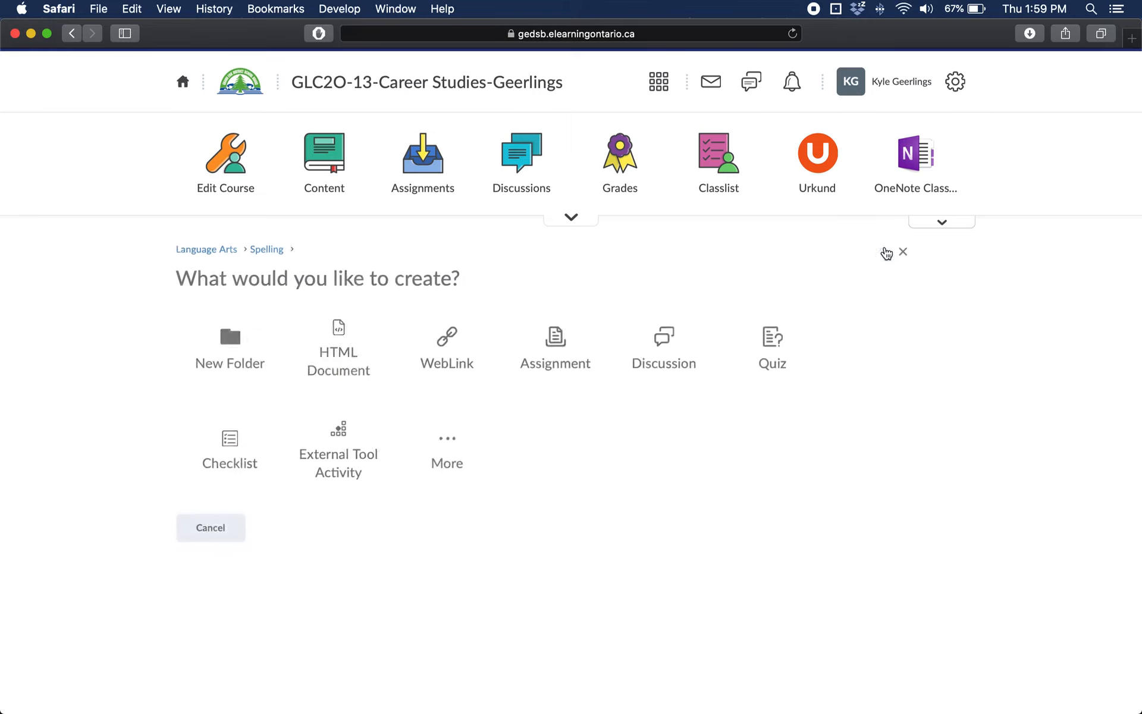
{"action": "left_click", "coordinate": [327, 364]}
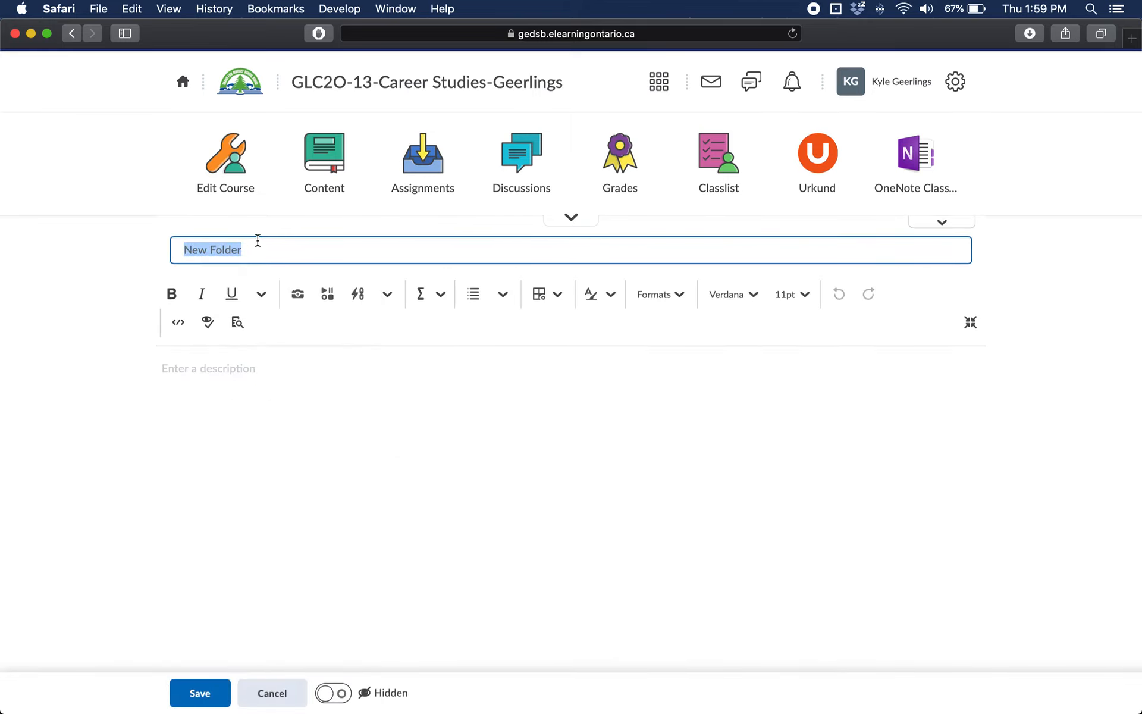
{"action": "key", "text": "BackSpace"}
{"action": "type", "text": "N"}
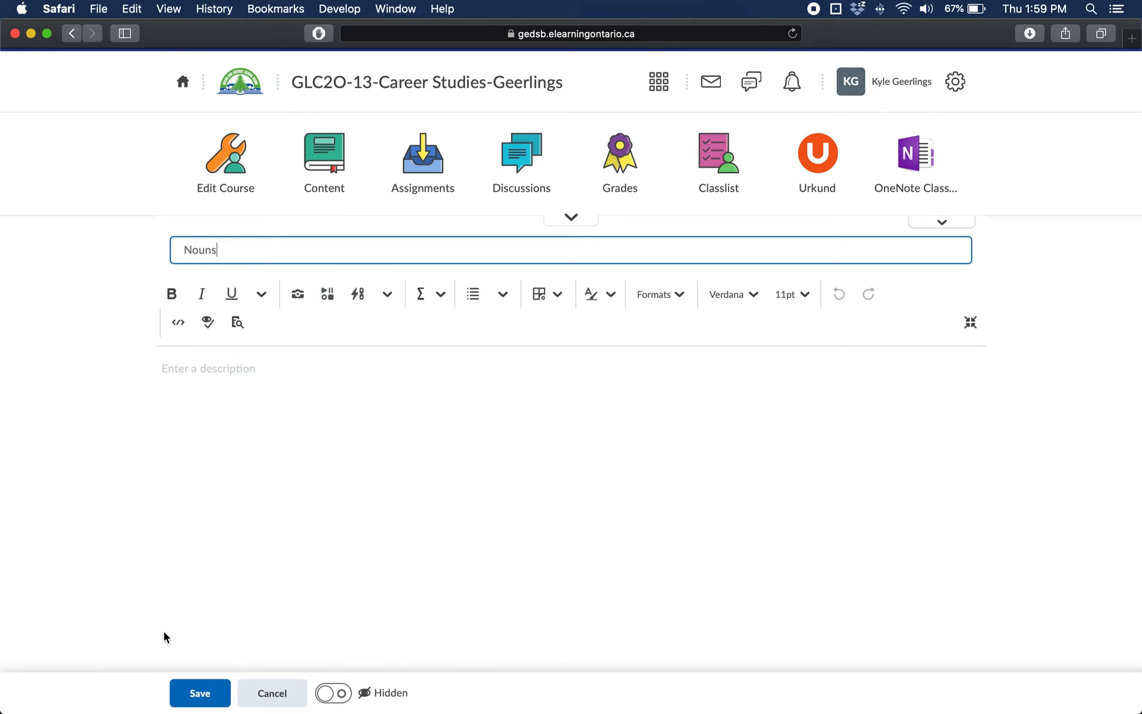
{"action": "type", "text": "ouns"}
{"action": "left_click", "coordinate": [190, 691]}
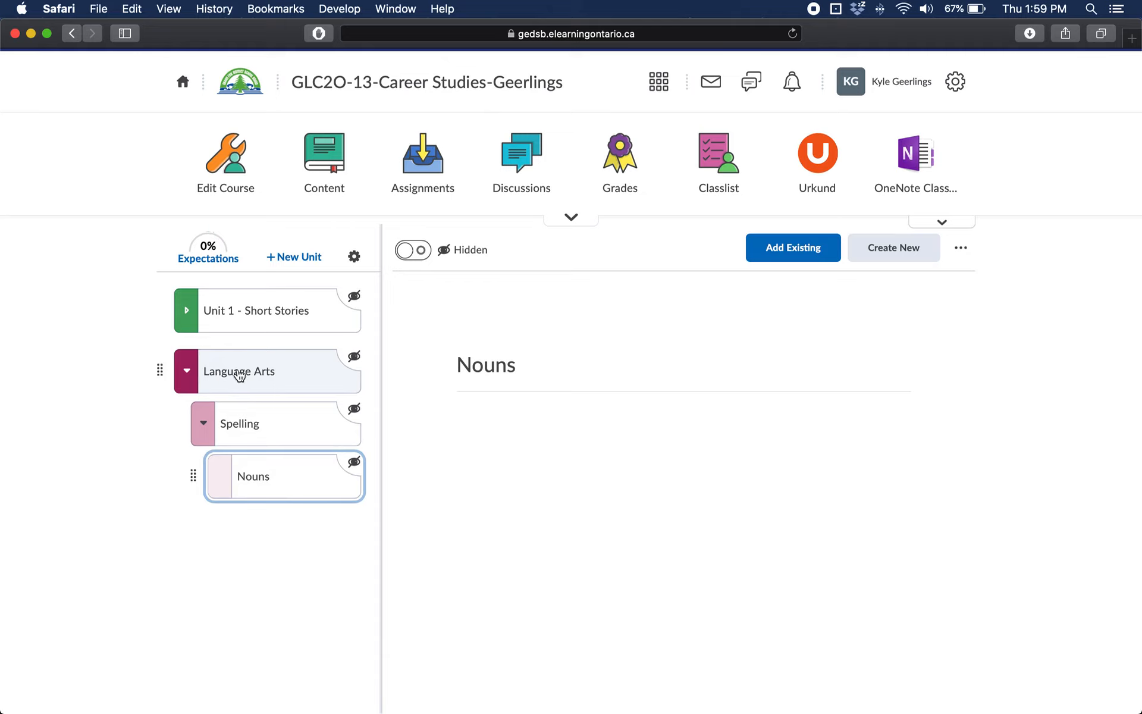
{"action": "left_click", "coordinate": [189, 372]}
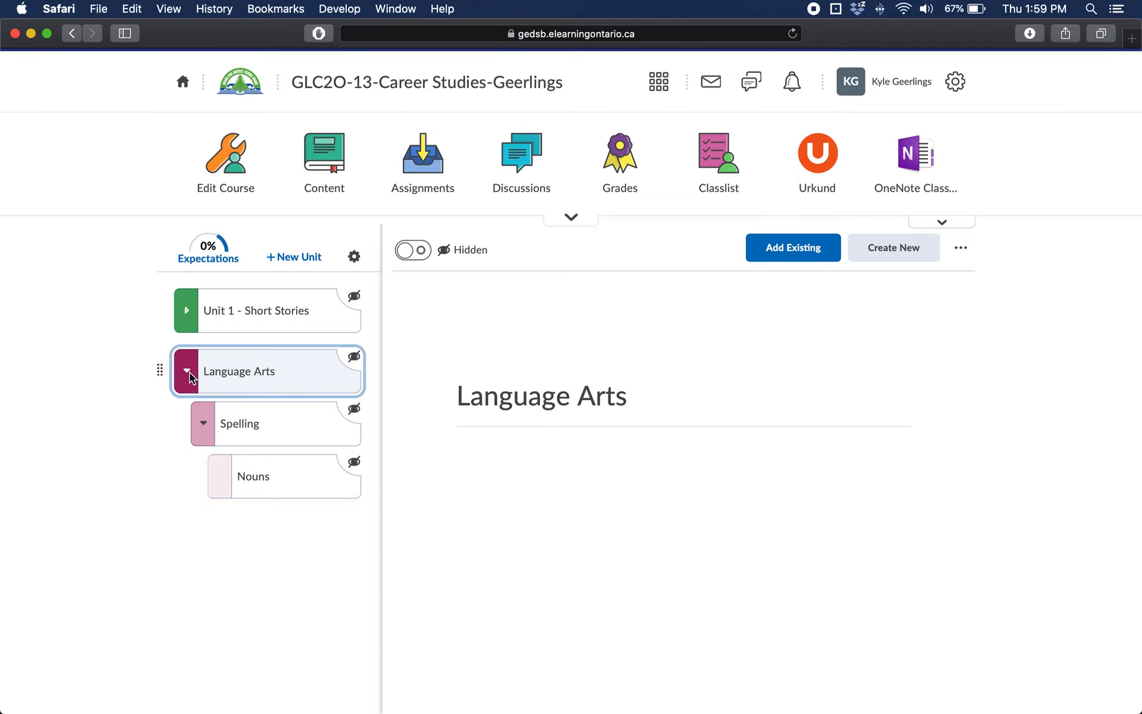
{"action": "left_click", "coordinate": [189, 373]}
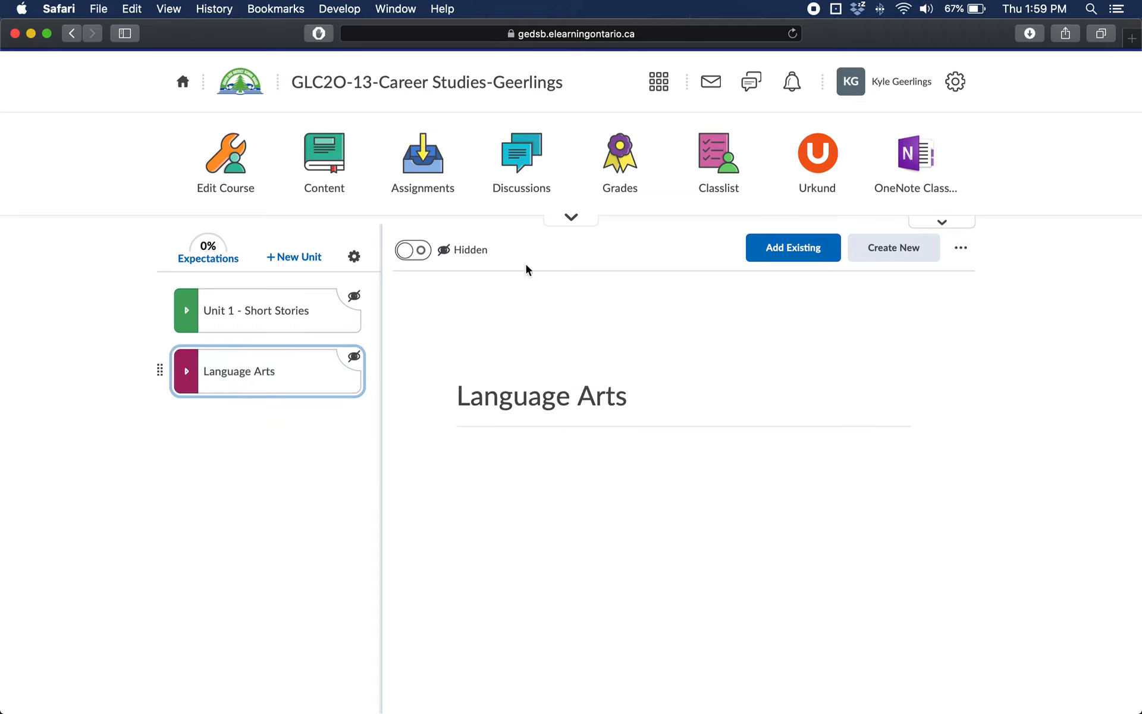